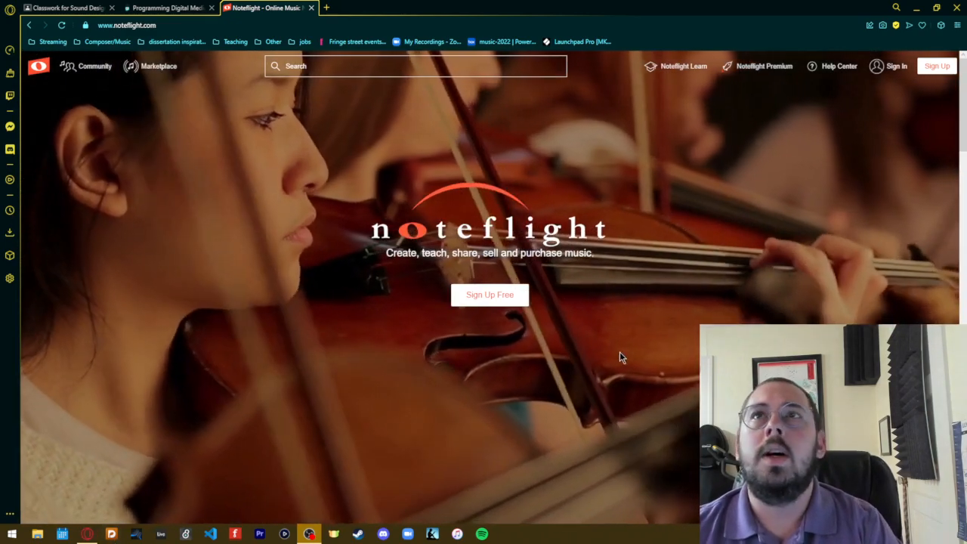
left_click(469, 294)
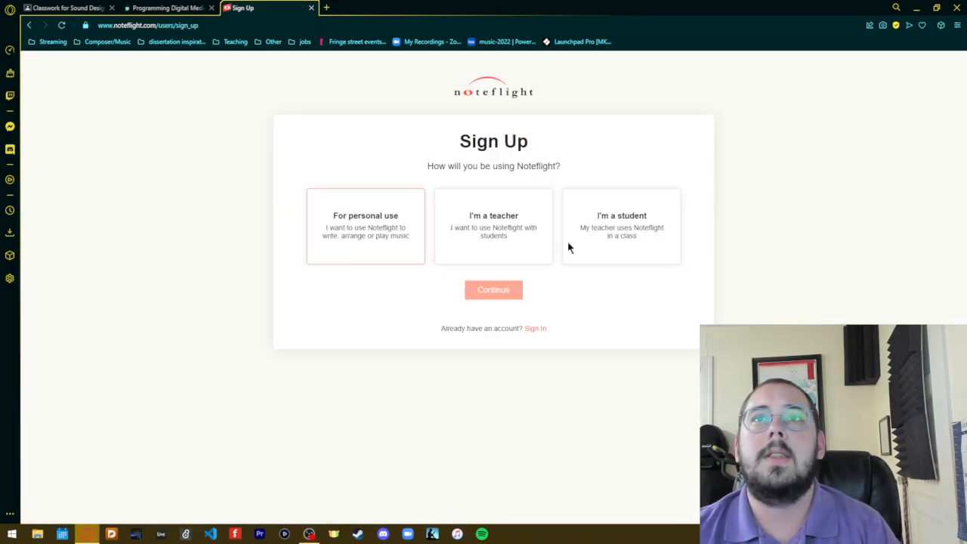
left_click(605, 247)
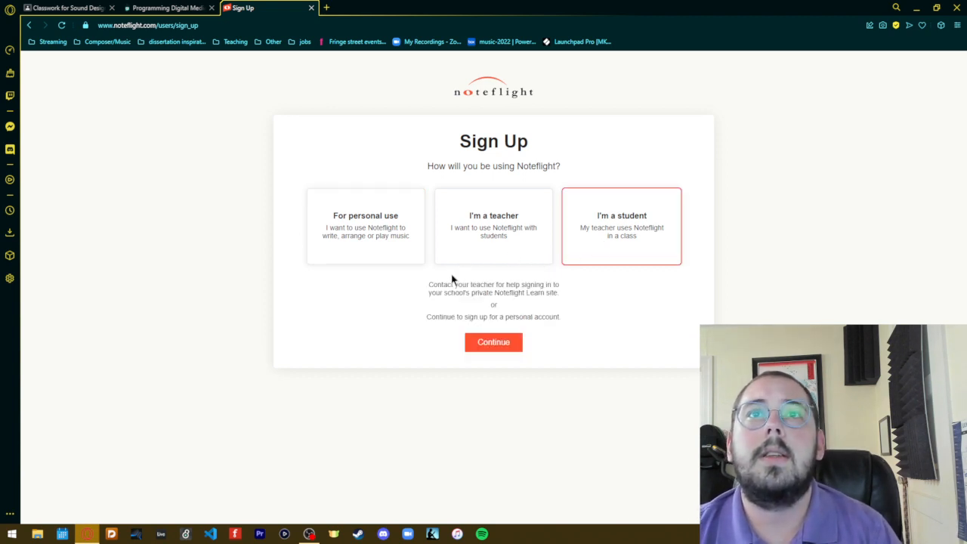
left_click(391, 234)
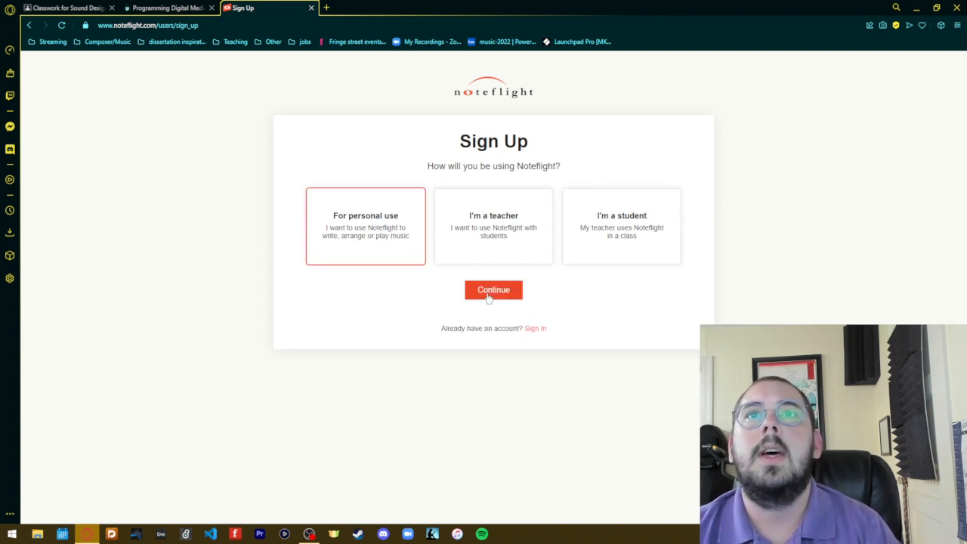
- Switch to signing in with an existing account and sign in through Google using the first listed account
left_click(538, 329)
left_click(448, 188)
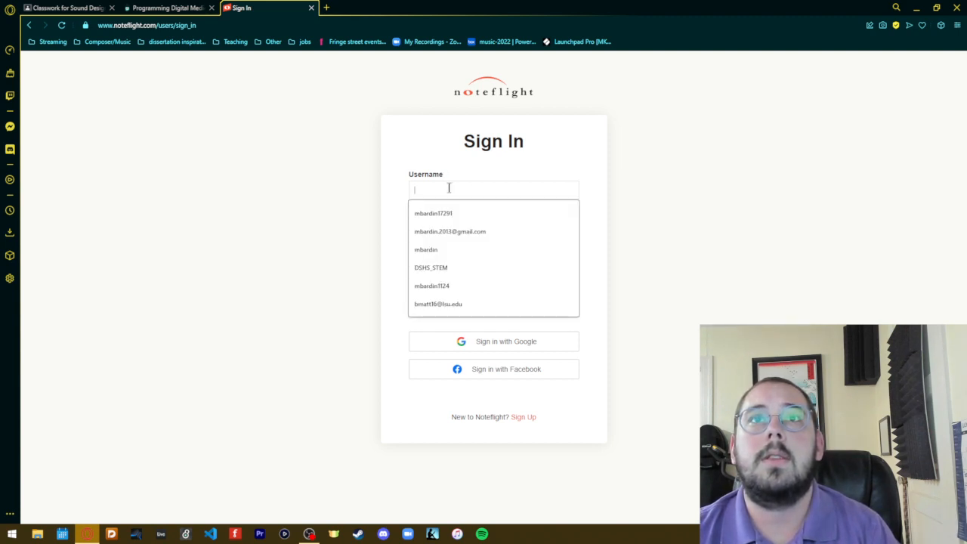
left_click(539, 342)
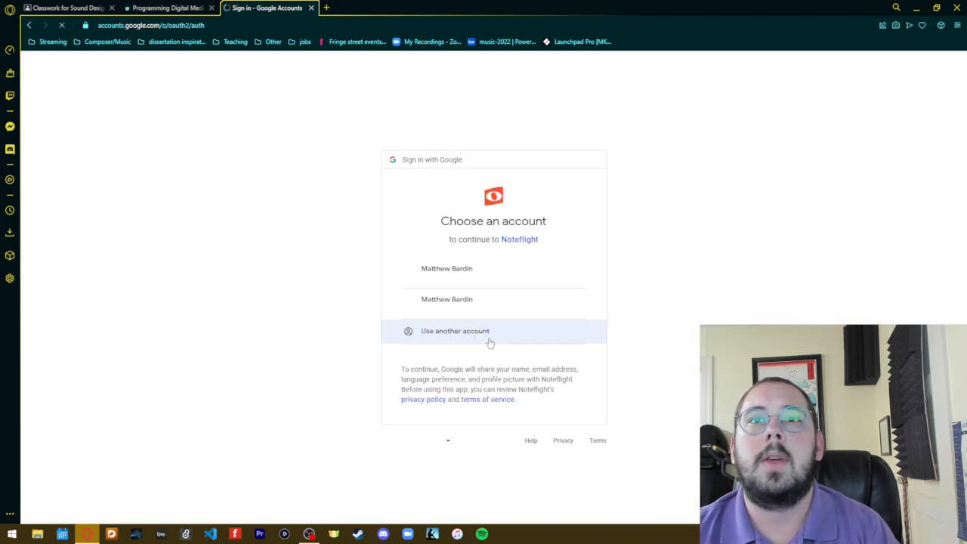
left_click(487, 281)
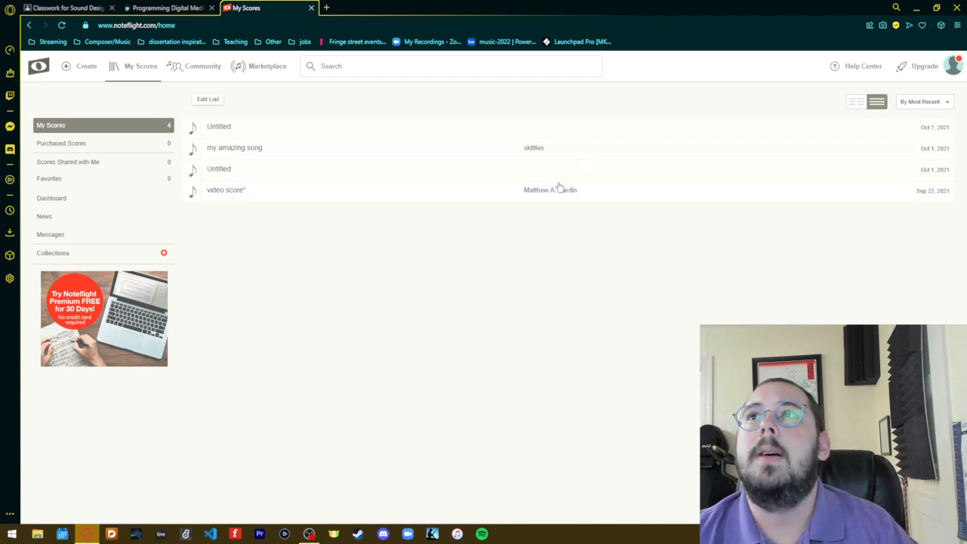
left_click(951, 66)
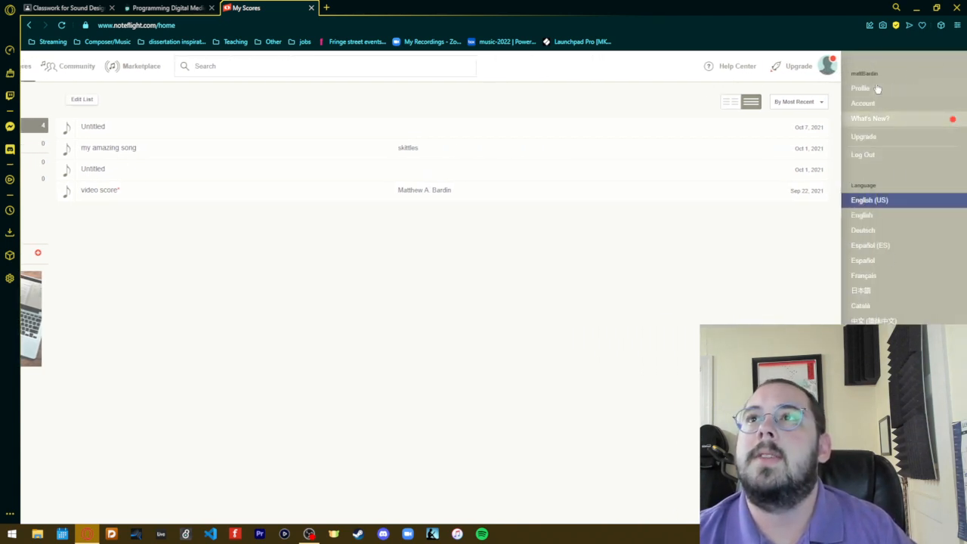
left_click(719, 310)
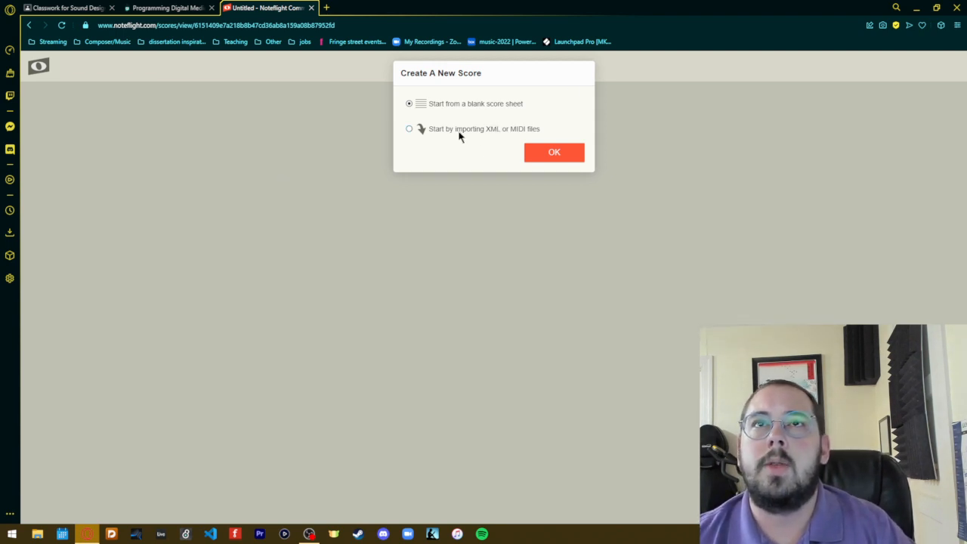
- Create a new score from a blank score sheet and title it "tutorial song"
left_click(561, 153)
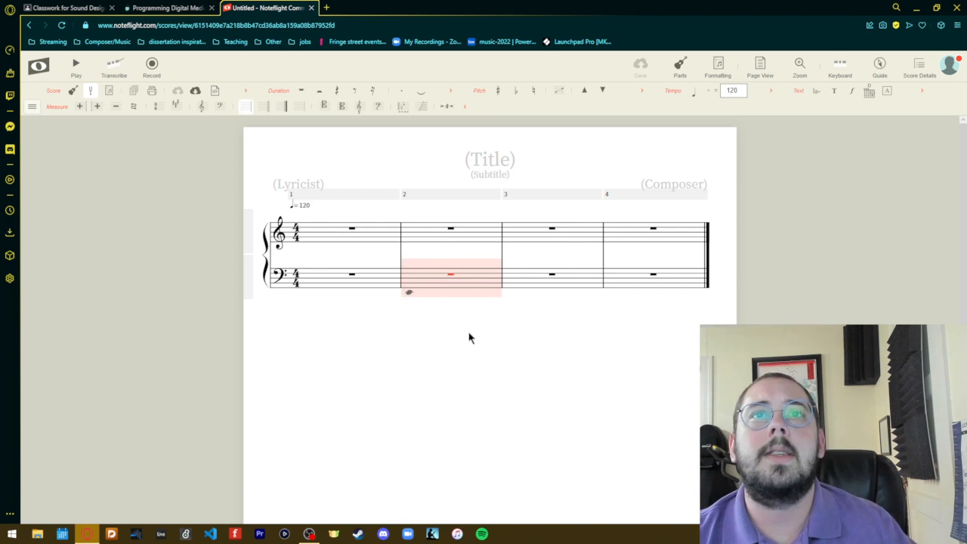
left_click(478, 161)
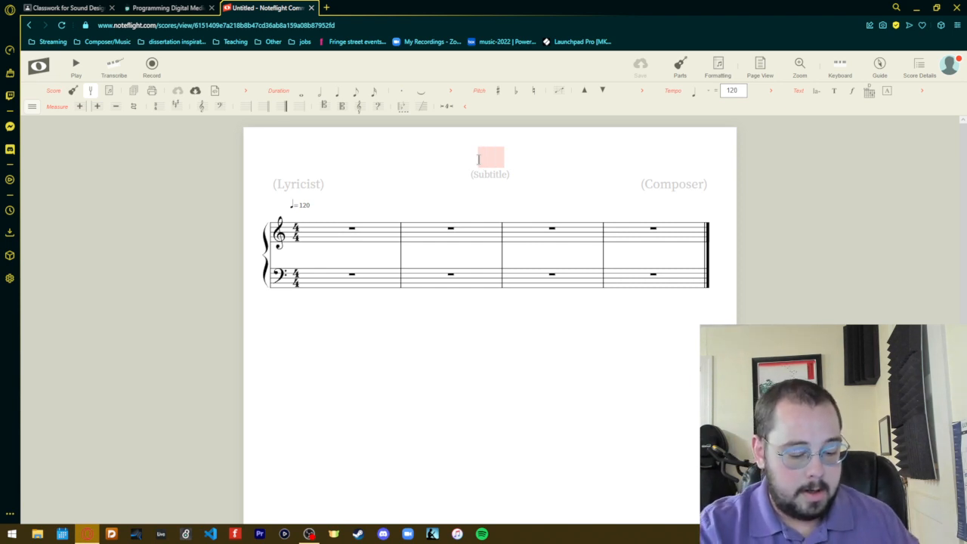
type("tutorial ")
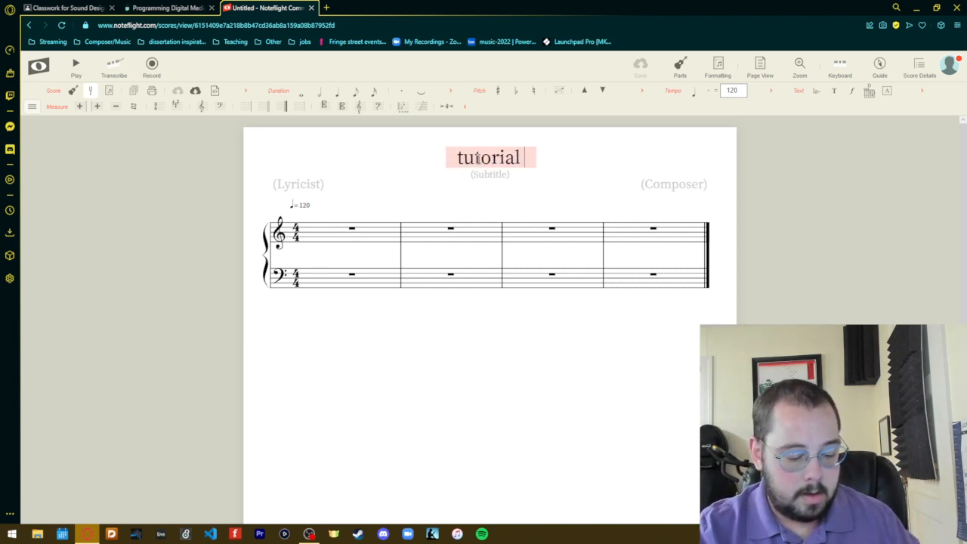
type("song")
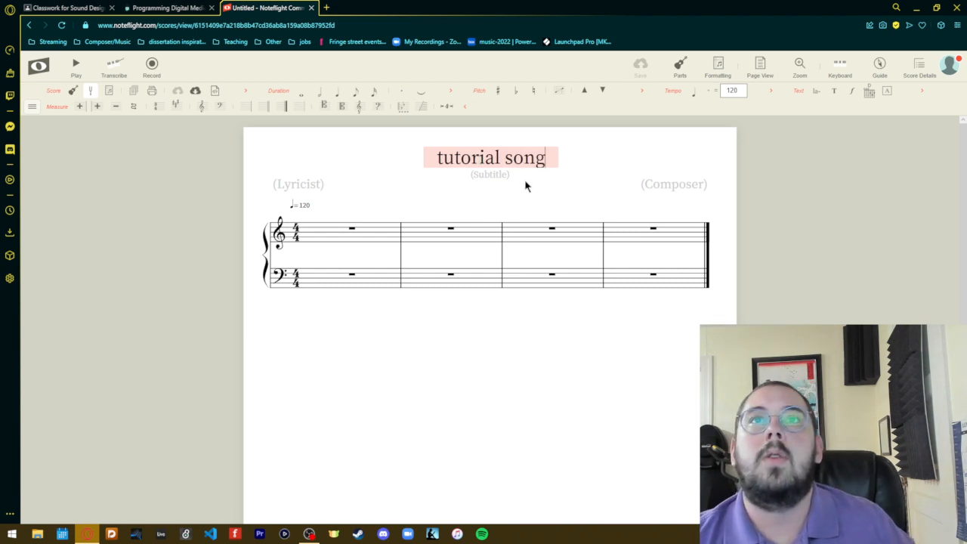
key("Return")
- Set the score's subtitle to "for the best tuts out there"
left_click(489, 176)
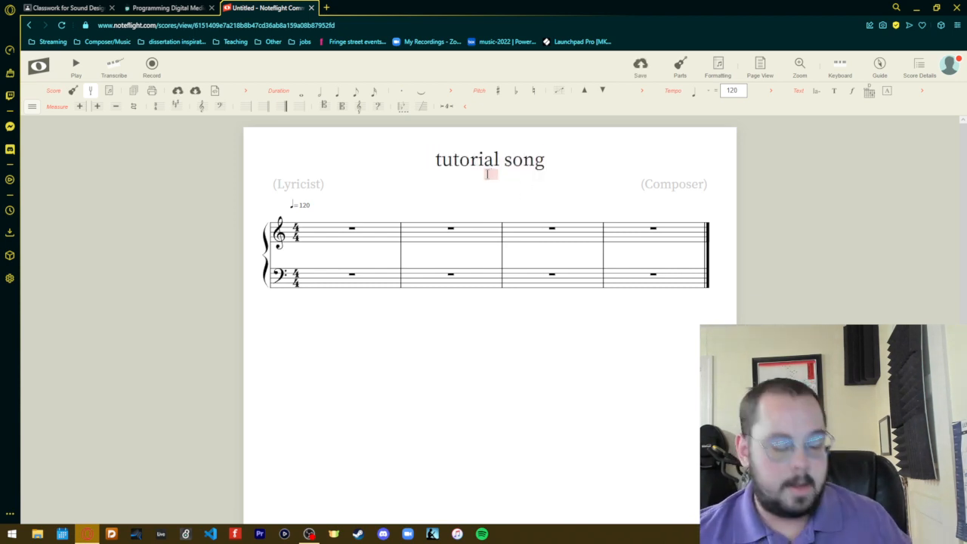
type("for the ")
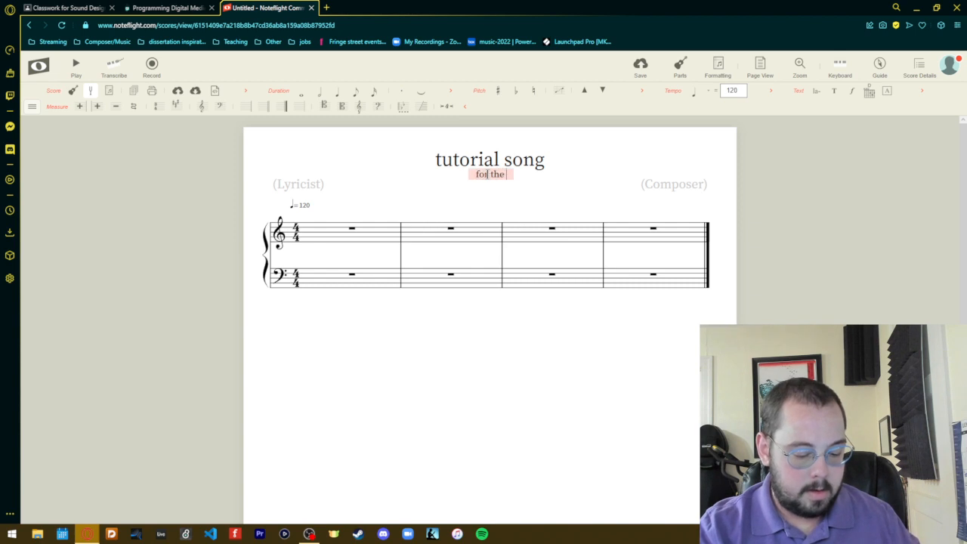
type("best tu")
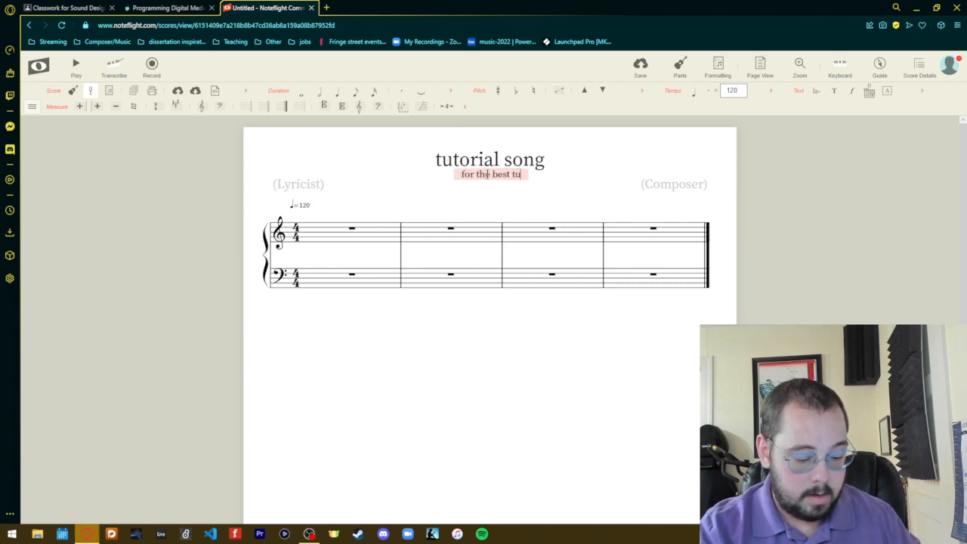
type("ts ")
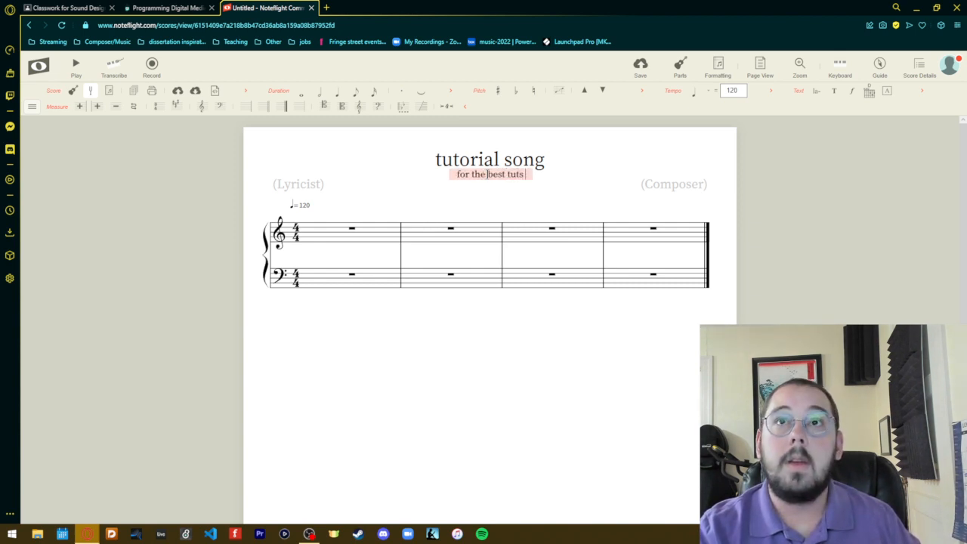
type("out there")
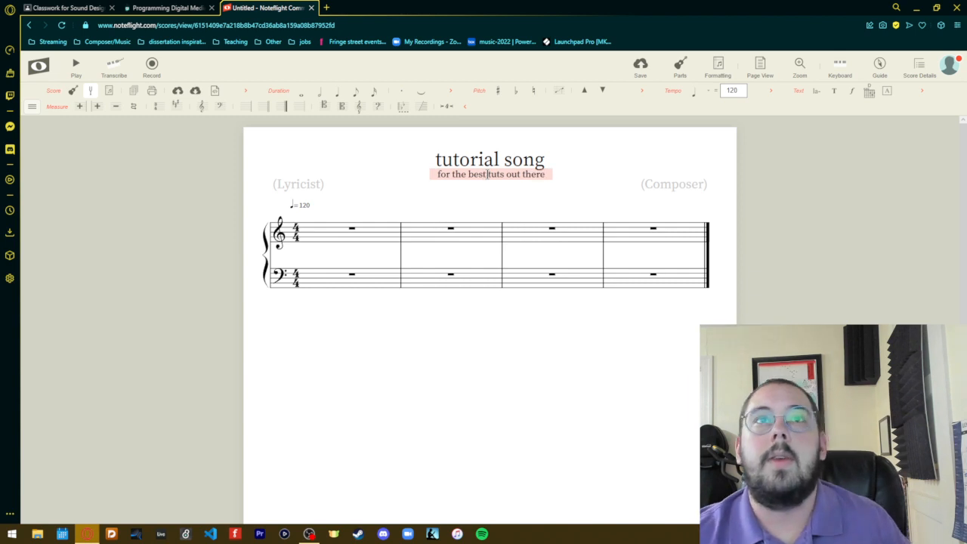
left_click(493, 213)
- Fill in the lyricist credit above the first staff with a short first name instead of the initially entered playwright
left_click(299, 196)
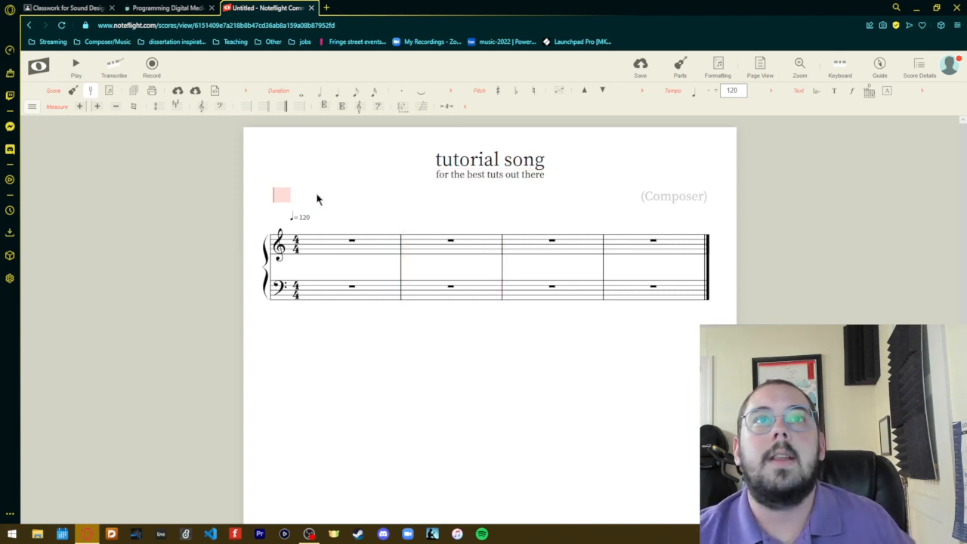
type("sha")
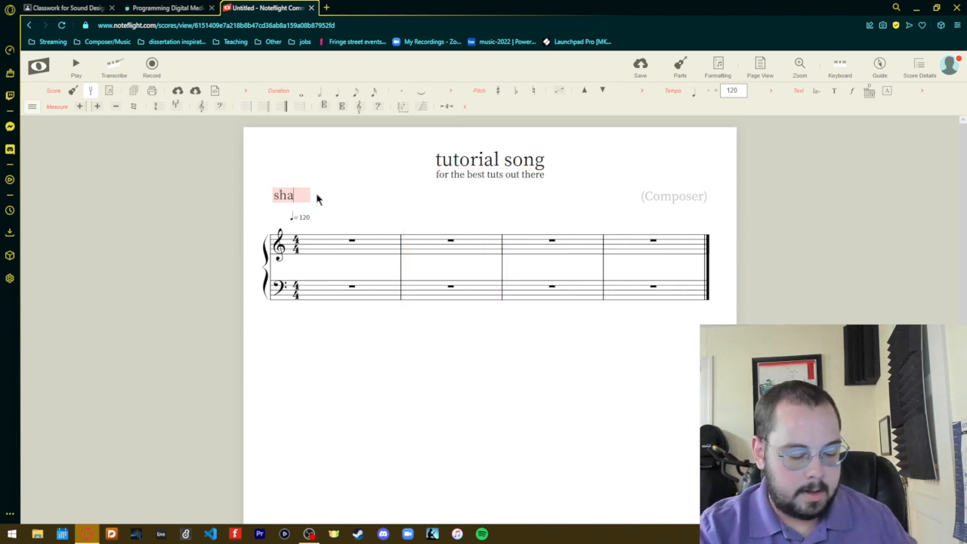
type("kespeare")
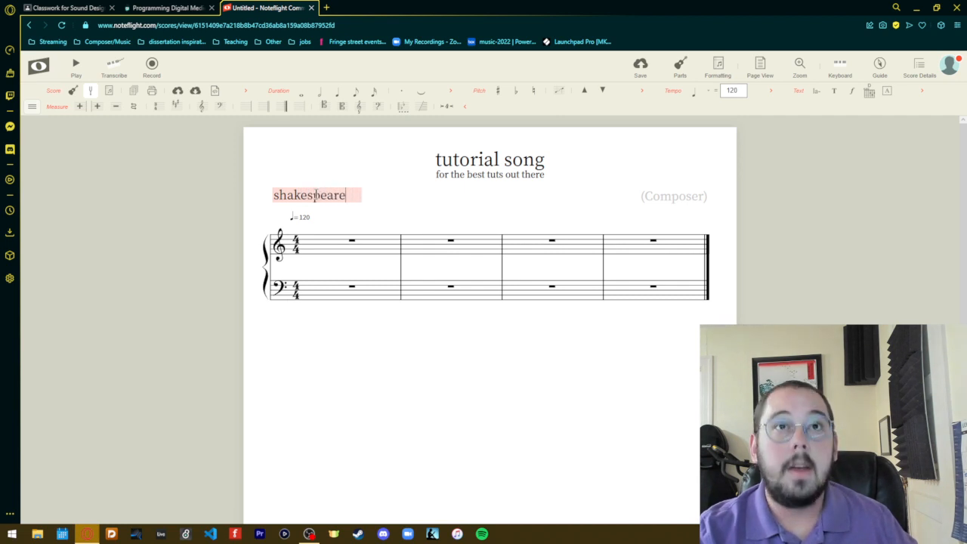
key("BackSpace")
key("BackSpace")
key("BackSpace")
key("BackSpace")
key("BackSpace")
key("BackSpace")
key("BackSpace")
key("BackSpace")
key("BackSpace")
key("BackSpace")
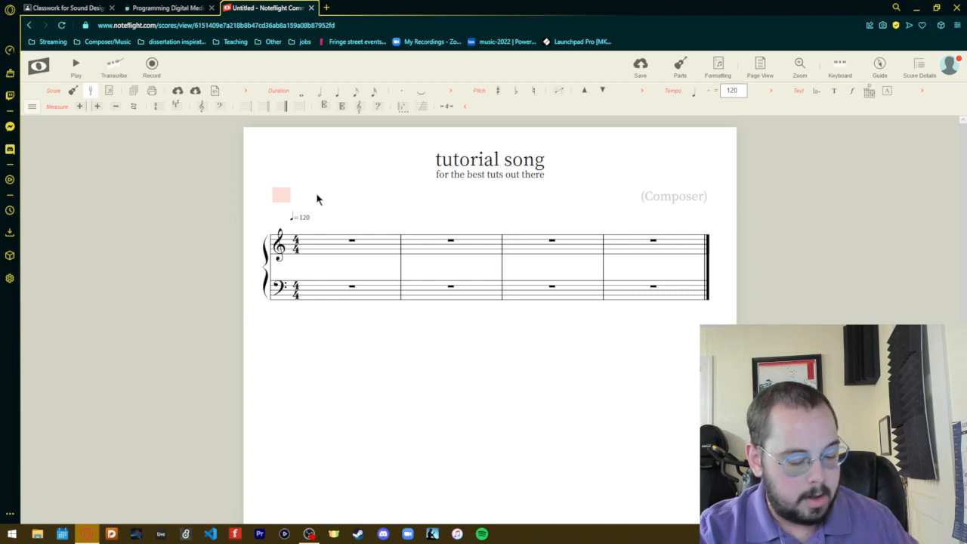
type("bob")
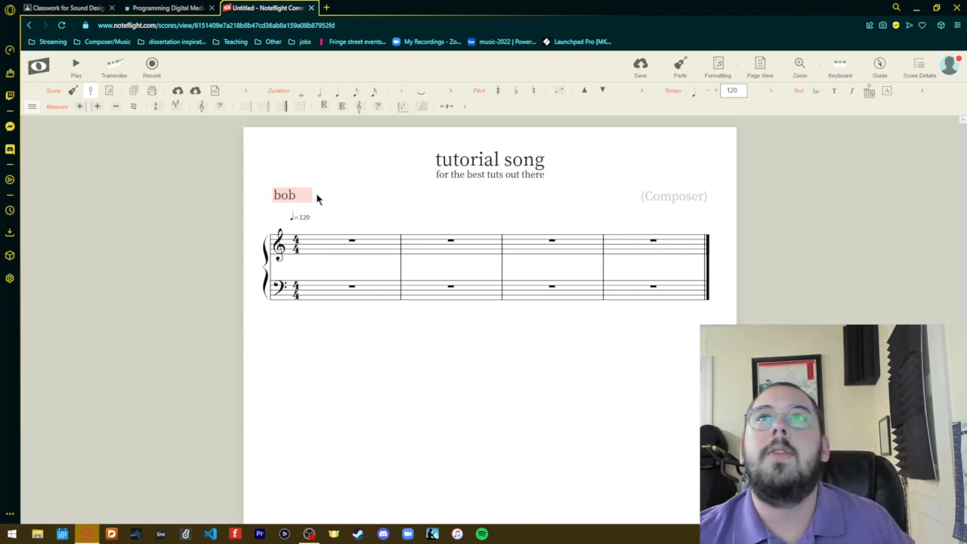
left_click(656, 201)
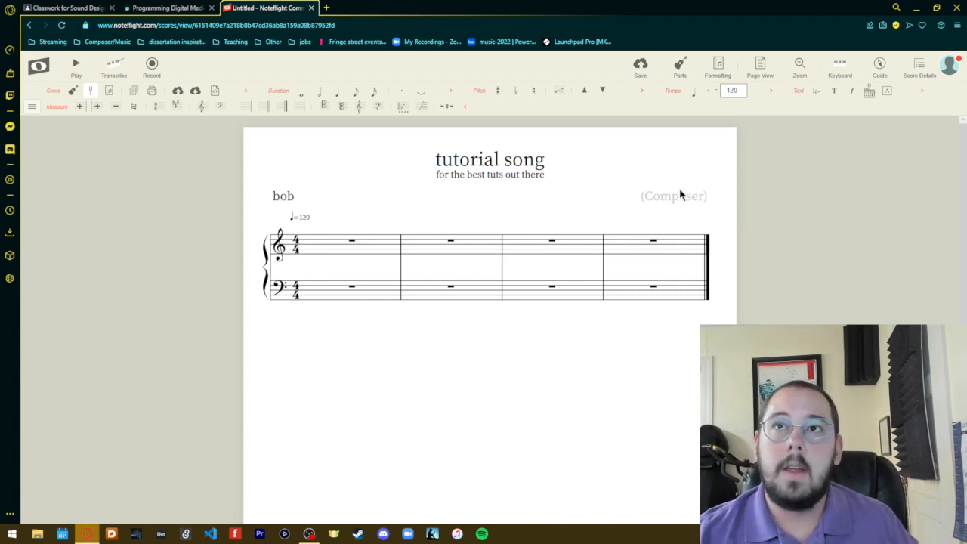
- Fill in the composer credit with the composer's title and abbreviated surname
left_click(680, 196)
type("Mr")
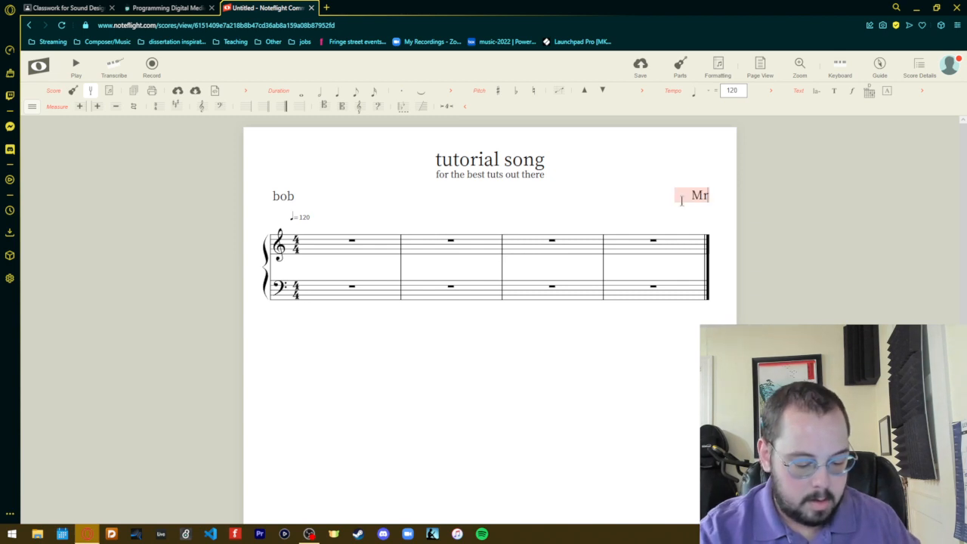
type(". B")
left_click(529, 414)
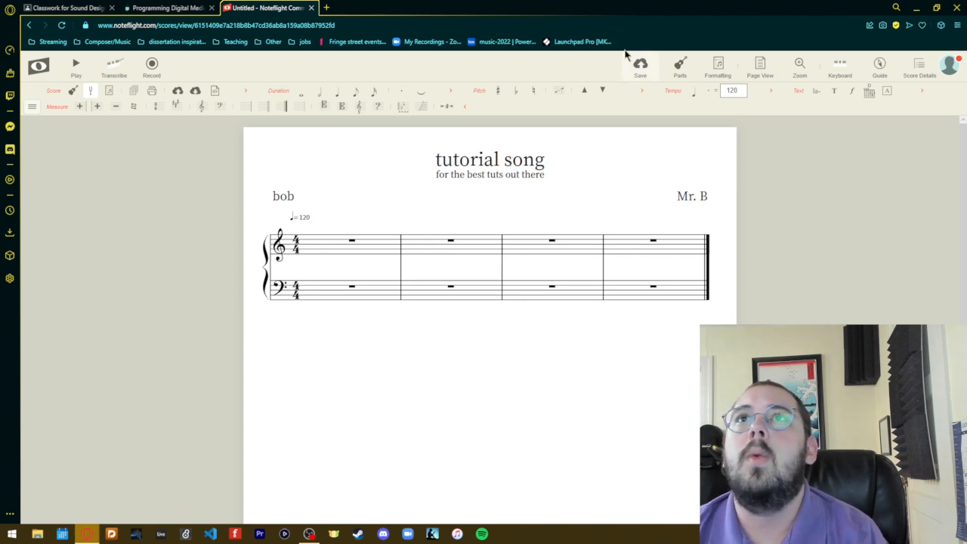
- Save the score, return to the My Scores list and reopen "tutorial song" from it
left_click(644, 69)
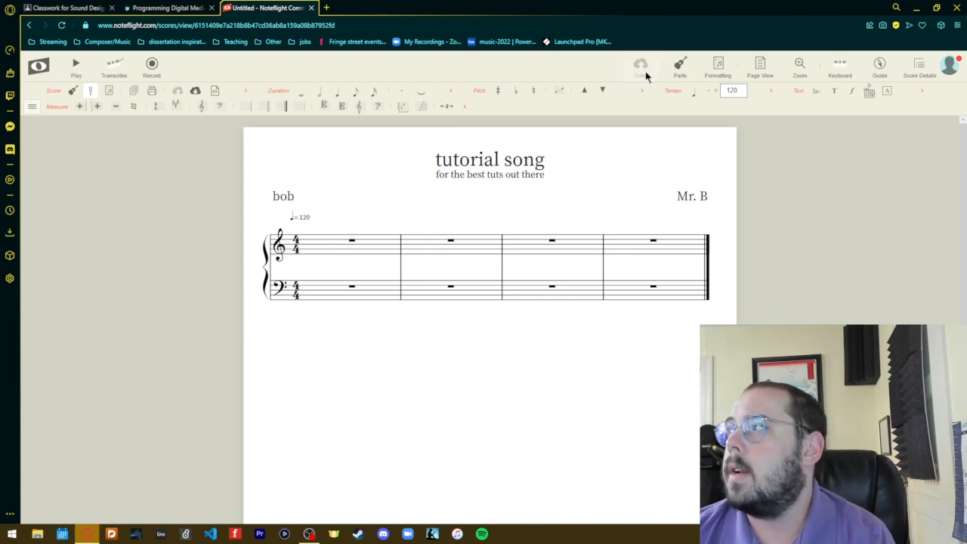
left_click(38, 67)
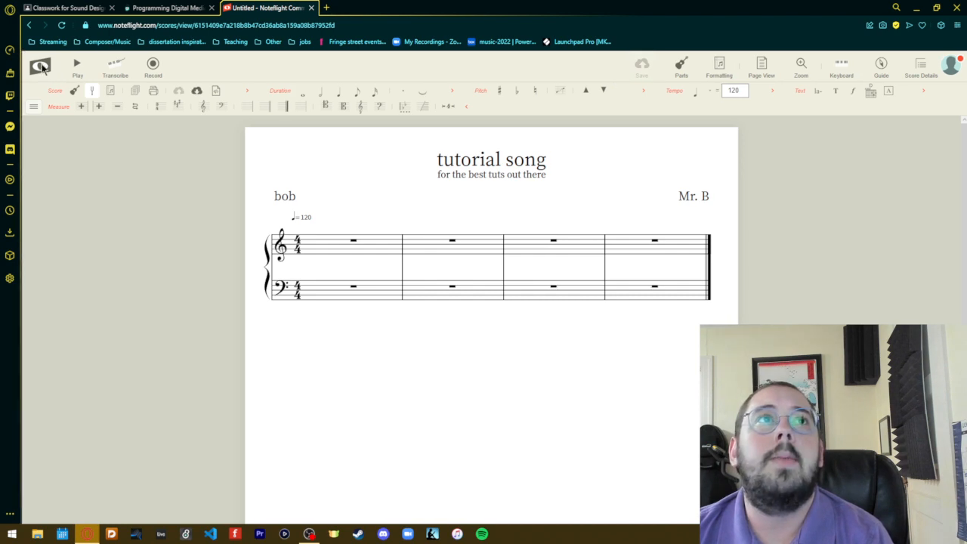
left_click(65, 105)
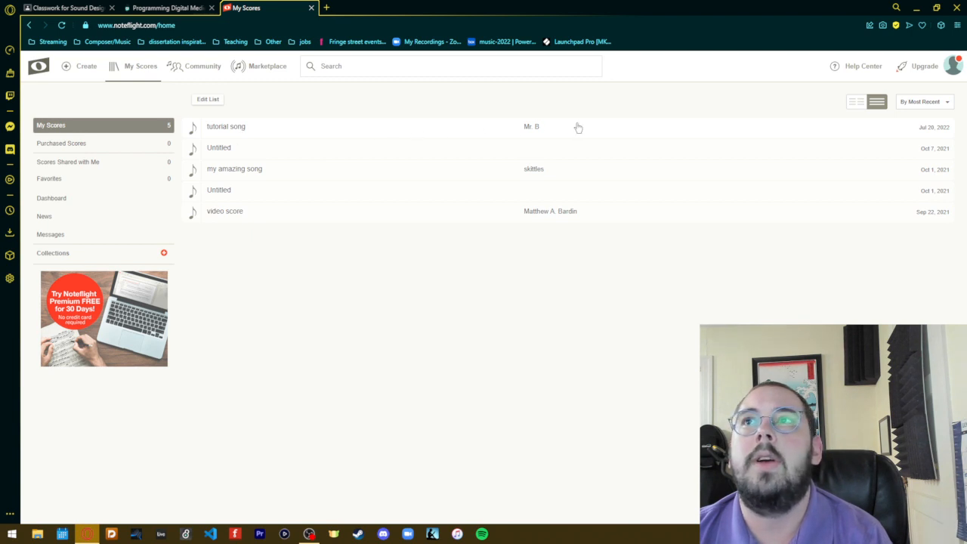
left_click(268, 129)
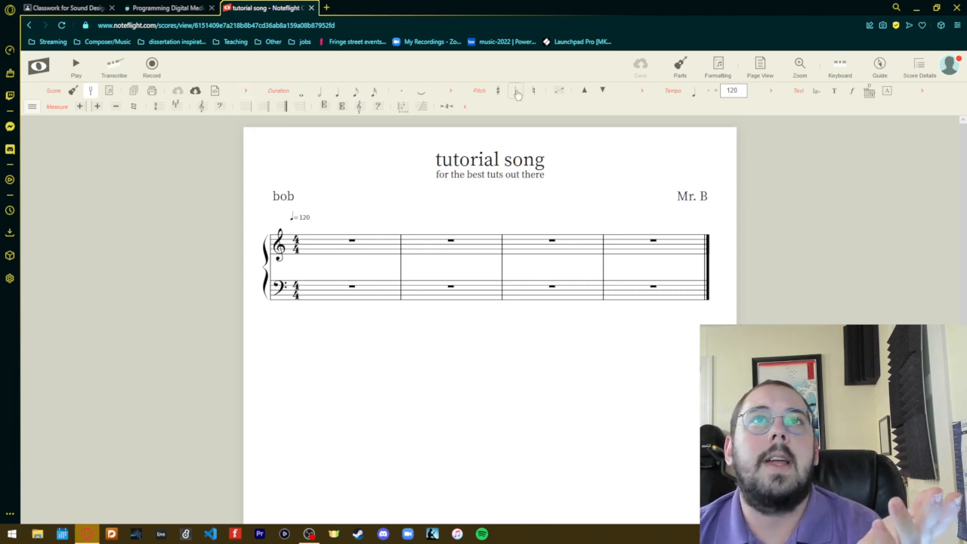
- Expand the Score, Tempo, Pitch, Duration and Text tool groups, keeping the Measure group expanded
left_click(466, 107)
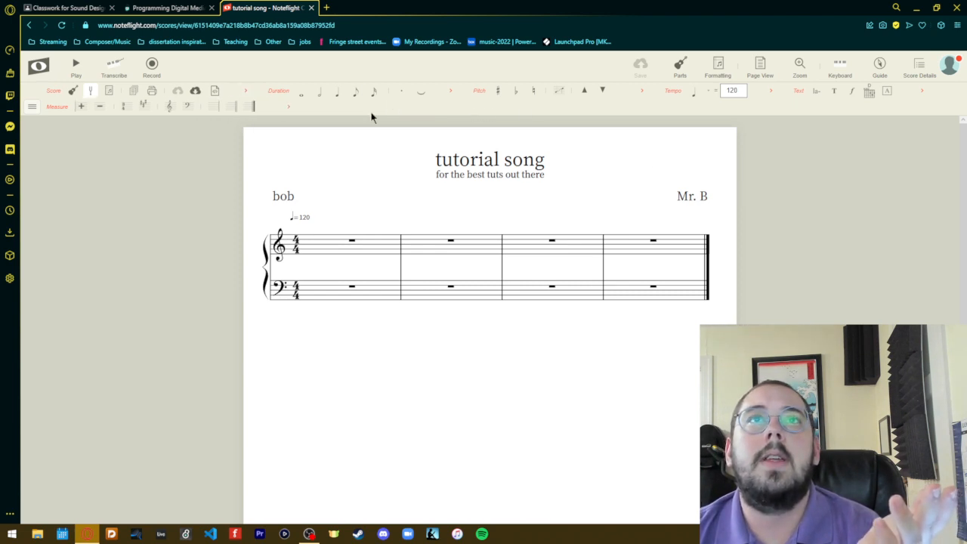
left_click(287, 107)
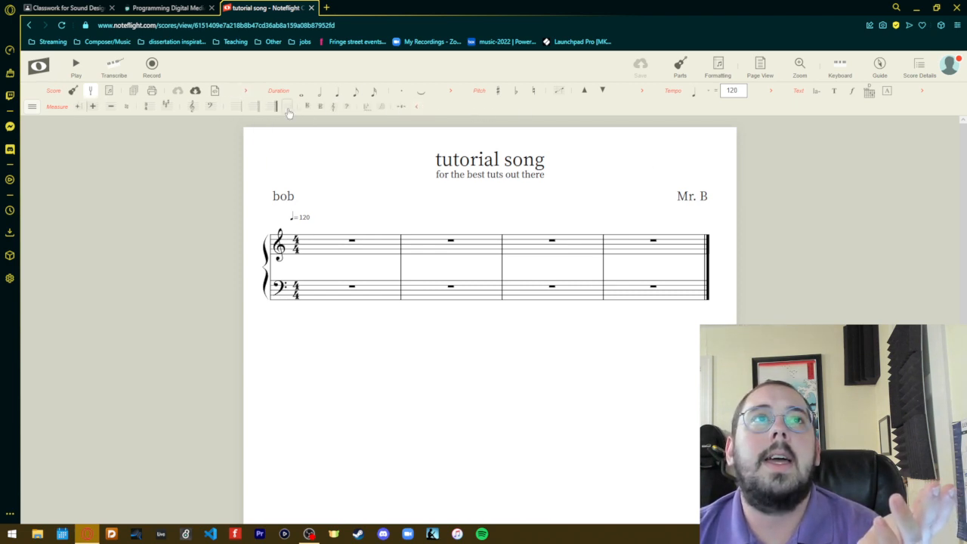
left_click(246, 93)
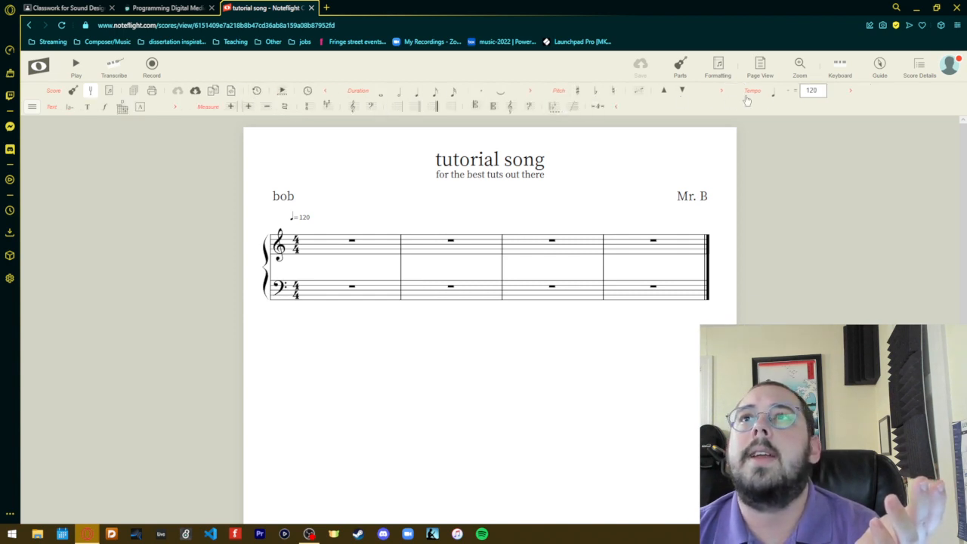
left_click(849, 91)
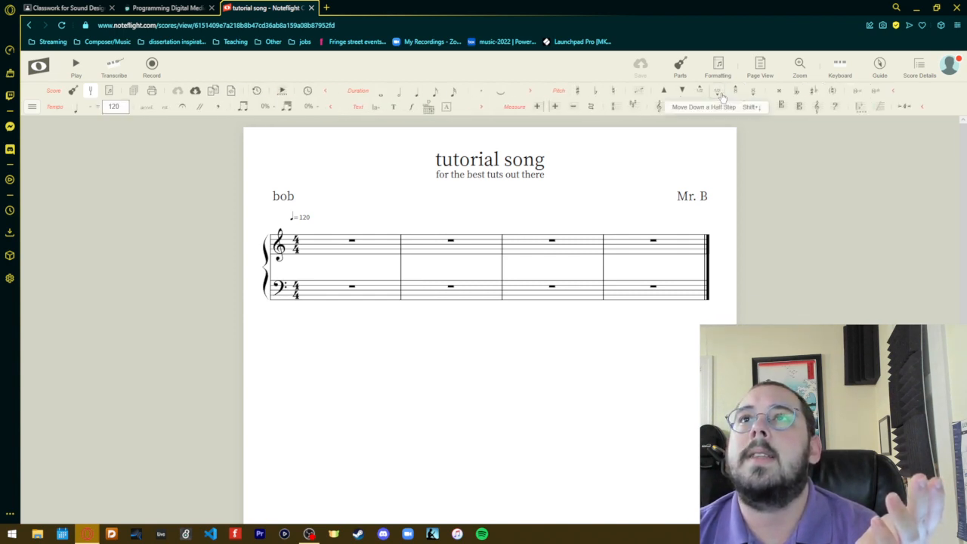
left_click(721, 90)
left_click(532, 92)
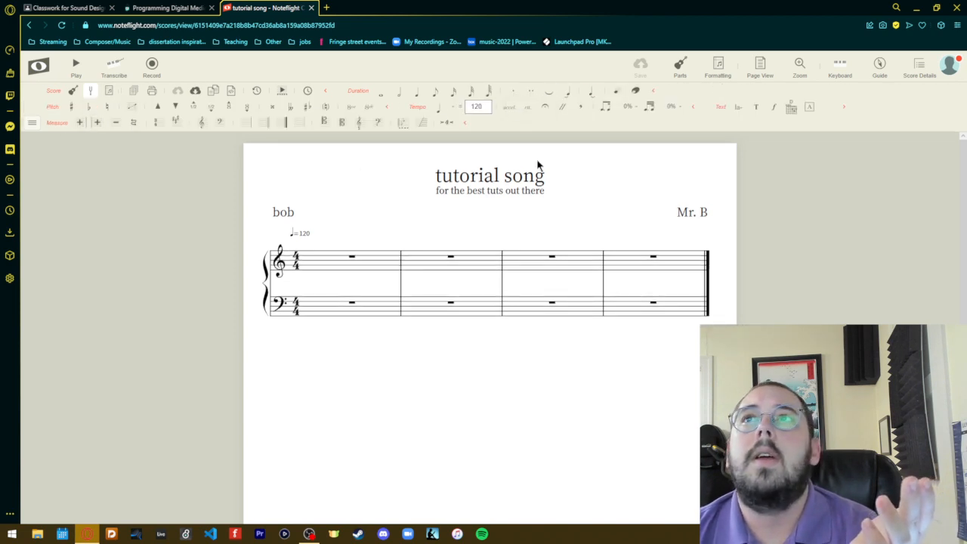
left_click(843, 108)
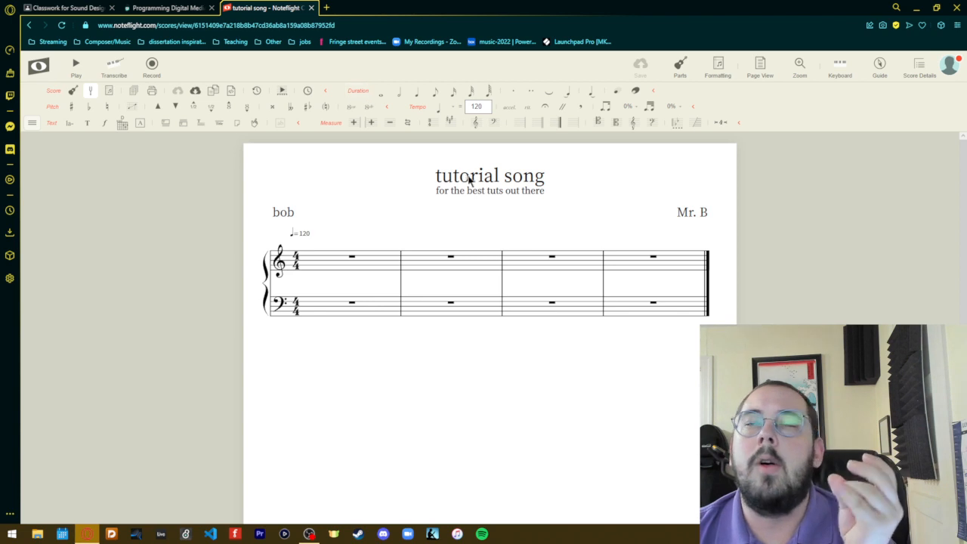
- Start adding a new part and expand the instrument families to review the available instruments
left_click(680, 64)
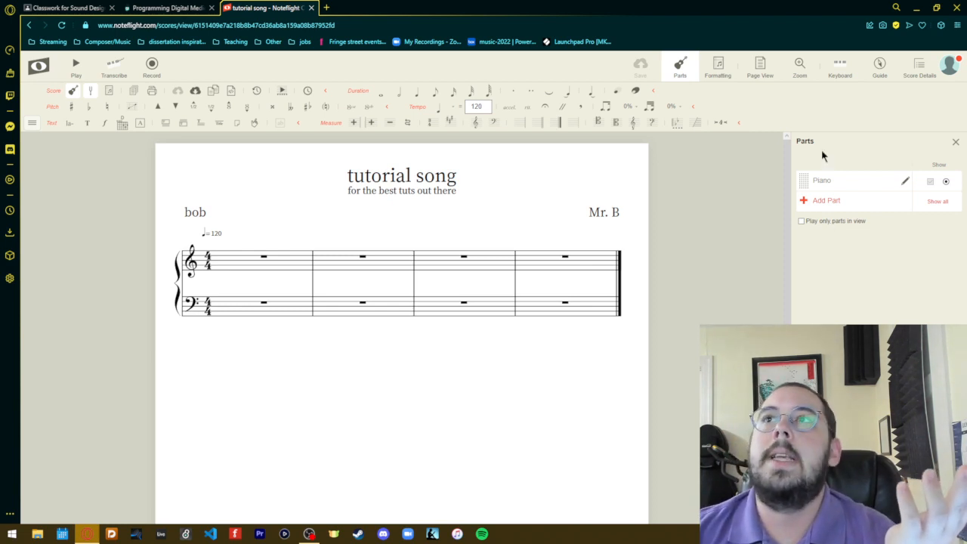
left_click(808, 203)
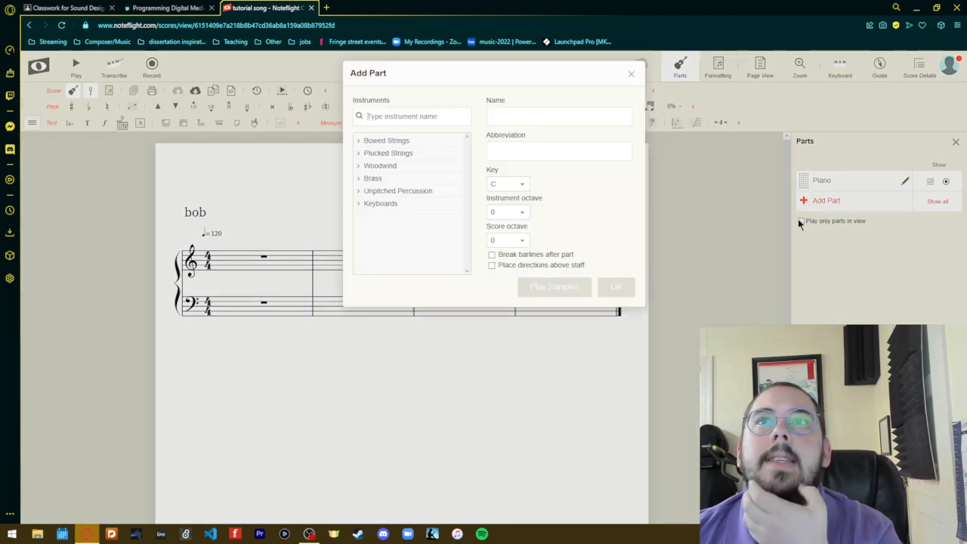
left_click(360, 142)
left_click(360, 252)
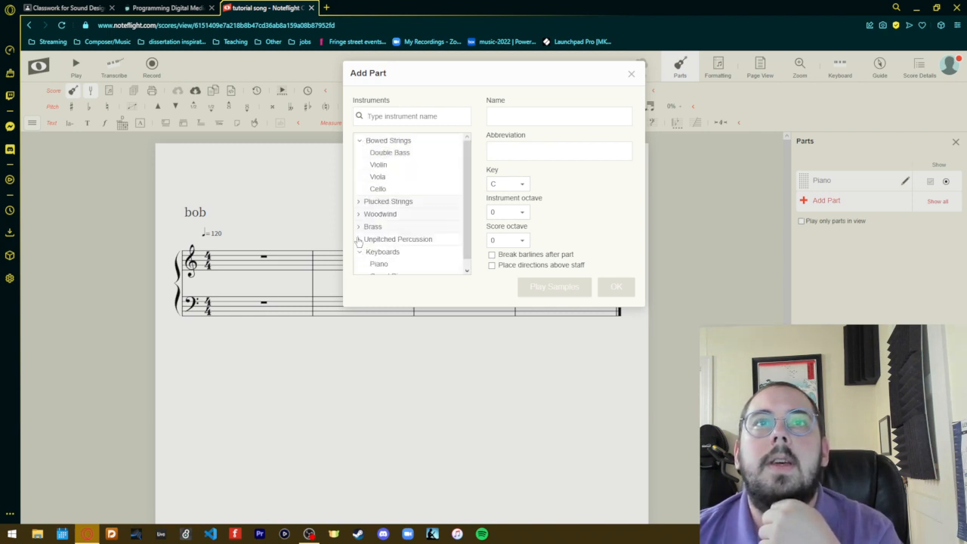
left_click(358, 238)
left_click(359, 227)
left_click(359, 203)
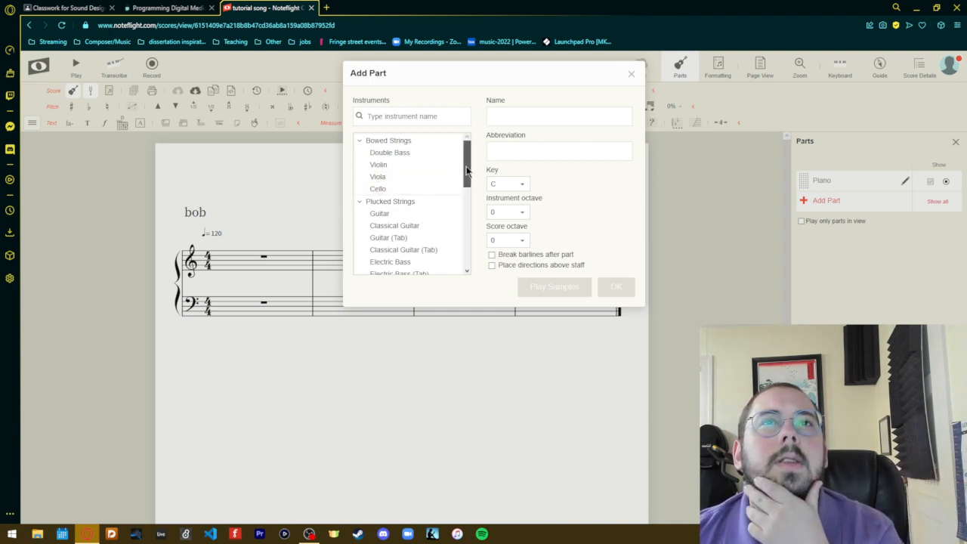
left_click_drag(466, 171, 461, 250)
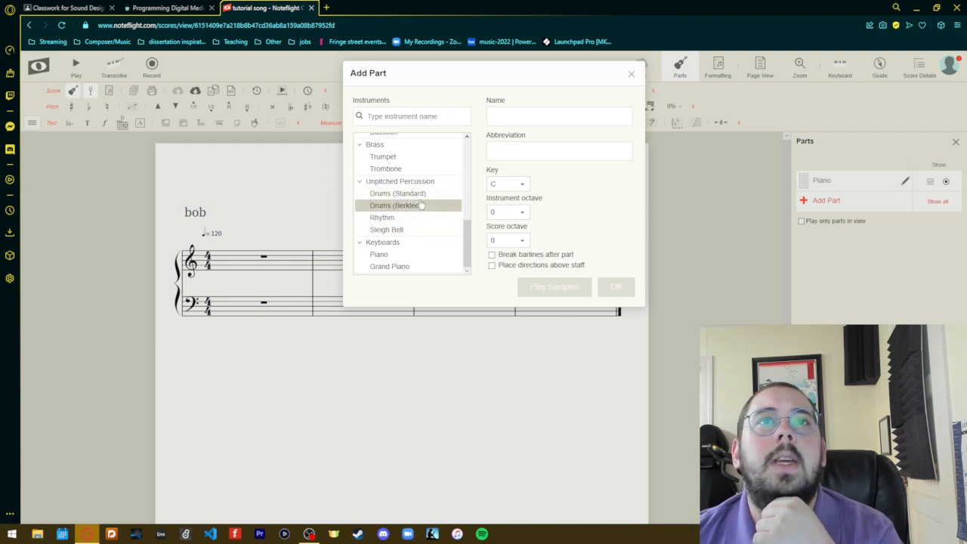
- Add a Clarinet part from the Woodwind family and place it above the Piano part
left_click(378, 254)
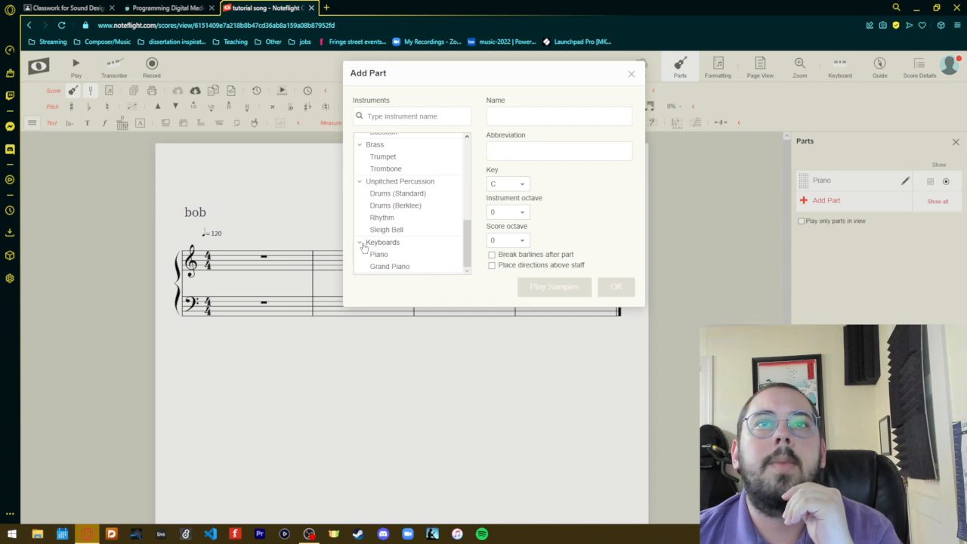
left_click(361, 242)
scroll(361, 215, "up", 5)
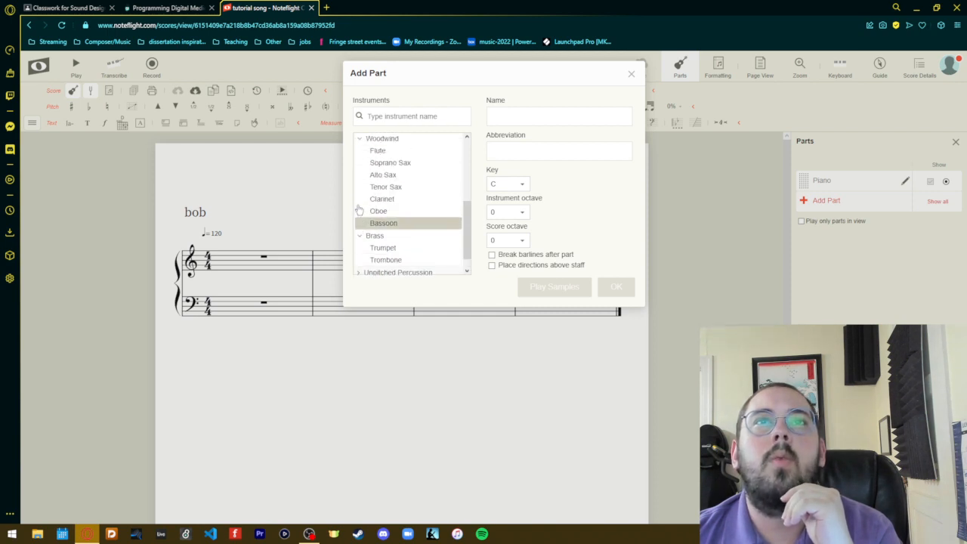
scroll(360, 209, "up", 1)
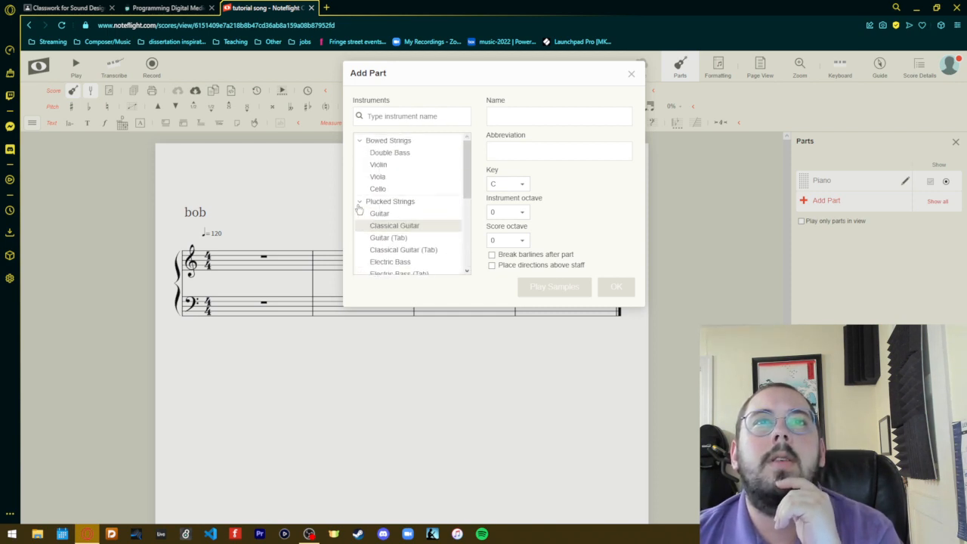
scroll(373, 213, "down", 5)
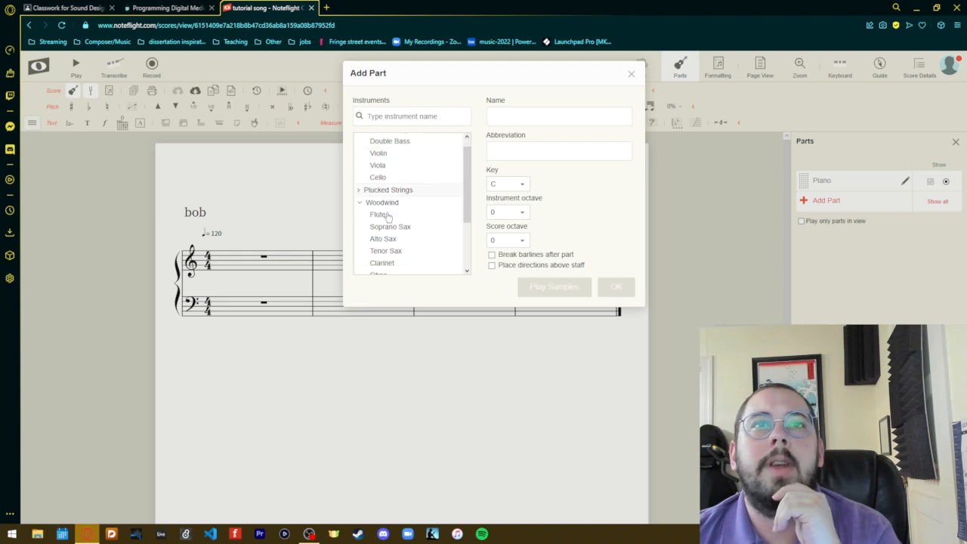
scroll(385, 226, "up", 5)
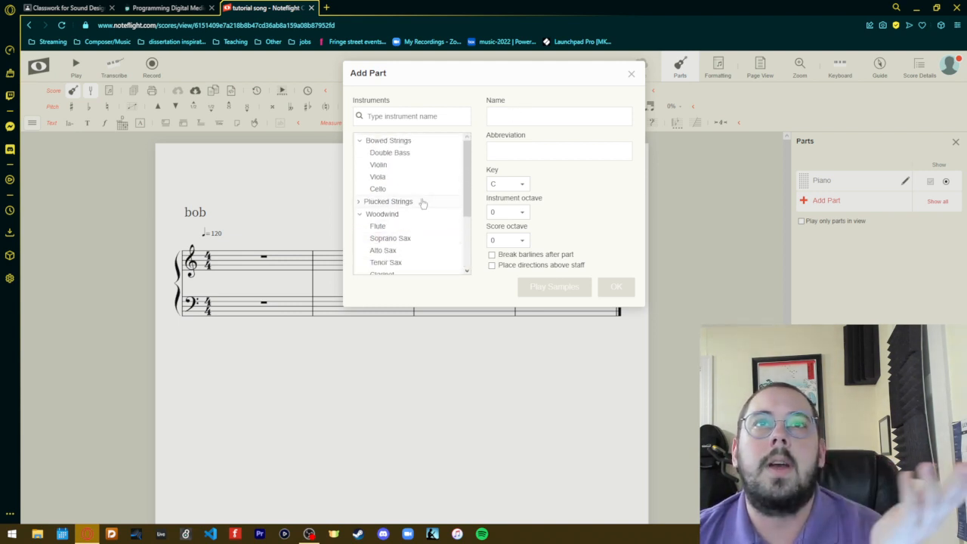
scroll(420, 201, "down", 1)
left_click(420, 224)
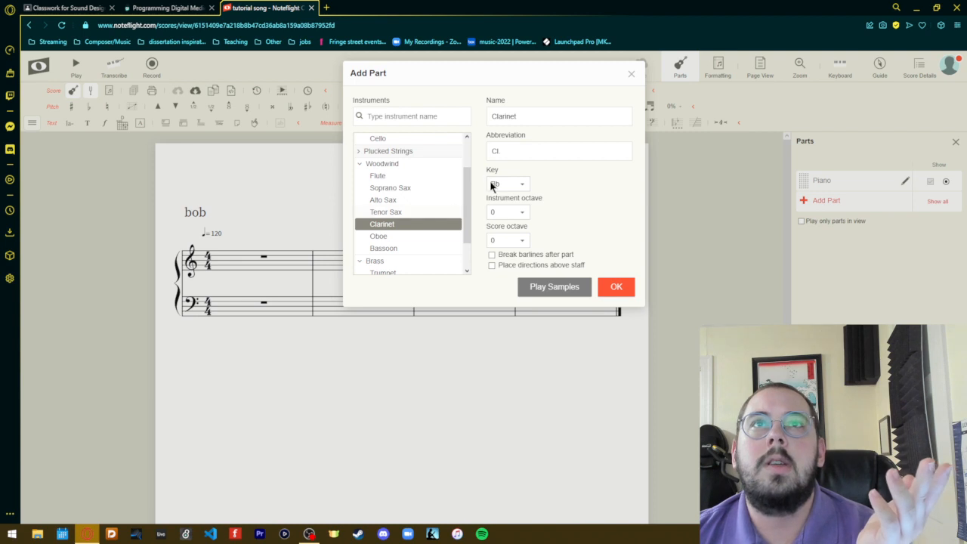
left_click(612, 288)
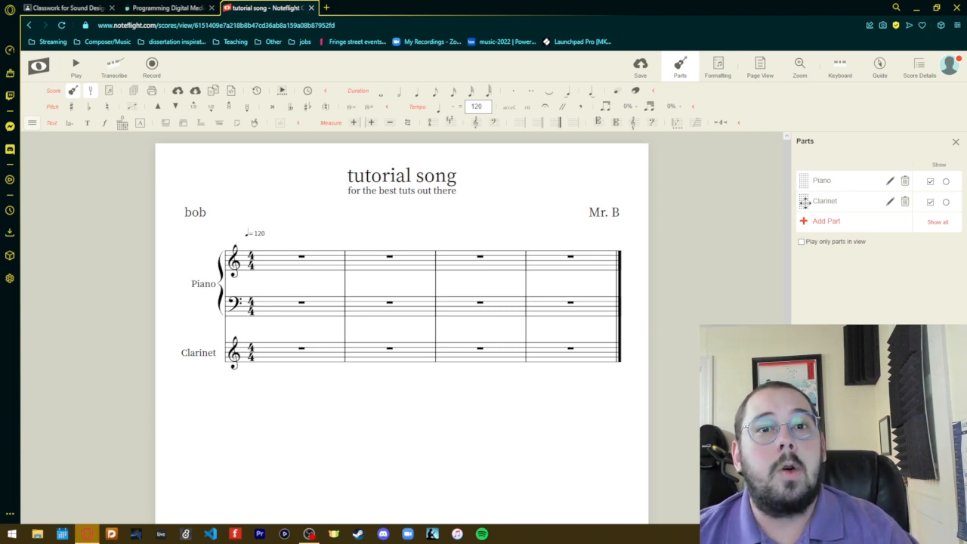
left_click_drag(804, 201, 800, 175)
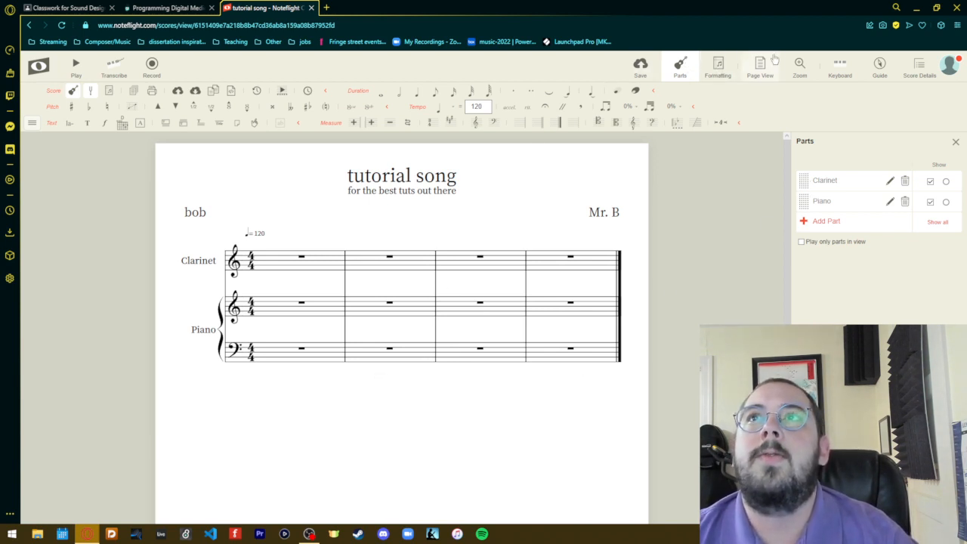
- Examine the on-screen piano keyboard, the guide search and the score details, closing the keyboard and details again
left_click(838, 66)
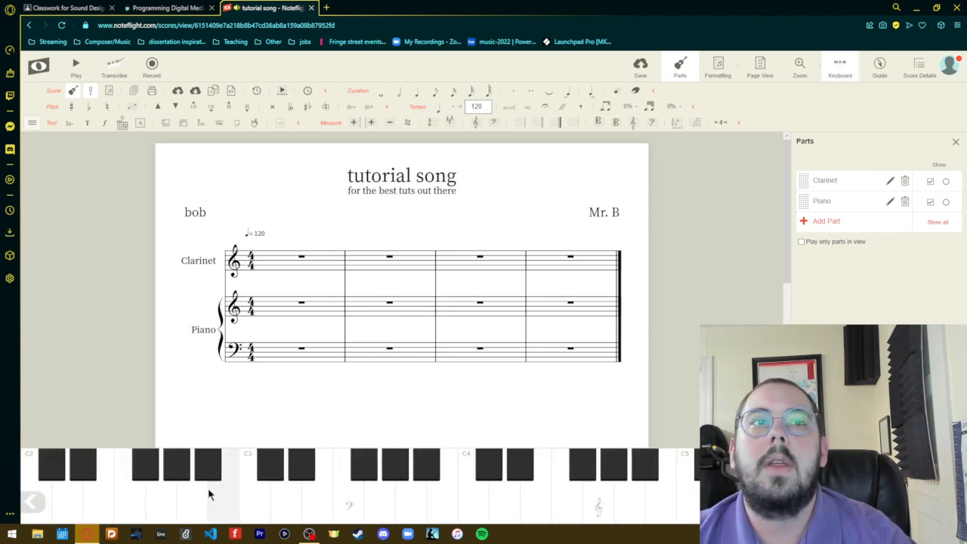
left_click(840, 68)
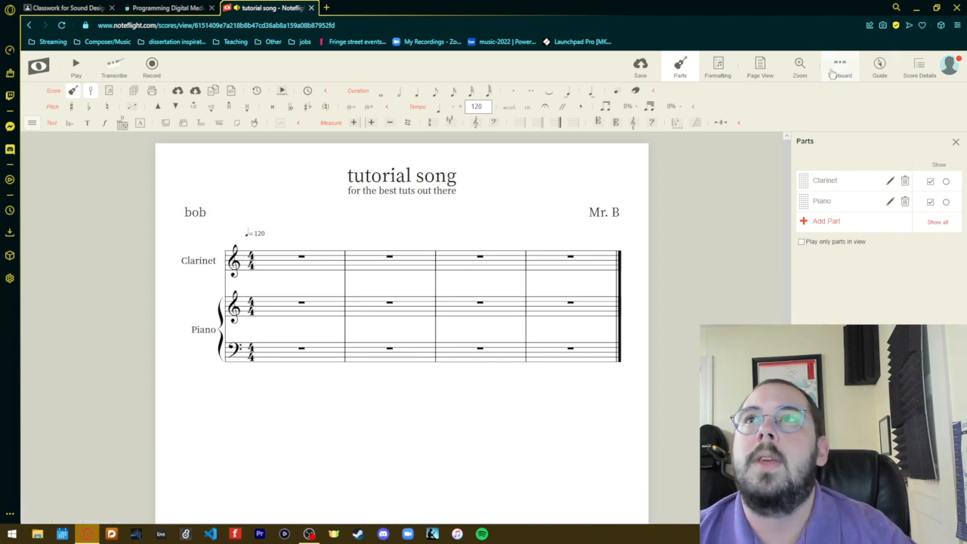
left_click(880, 69)
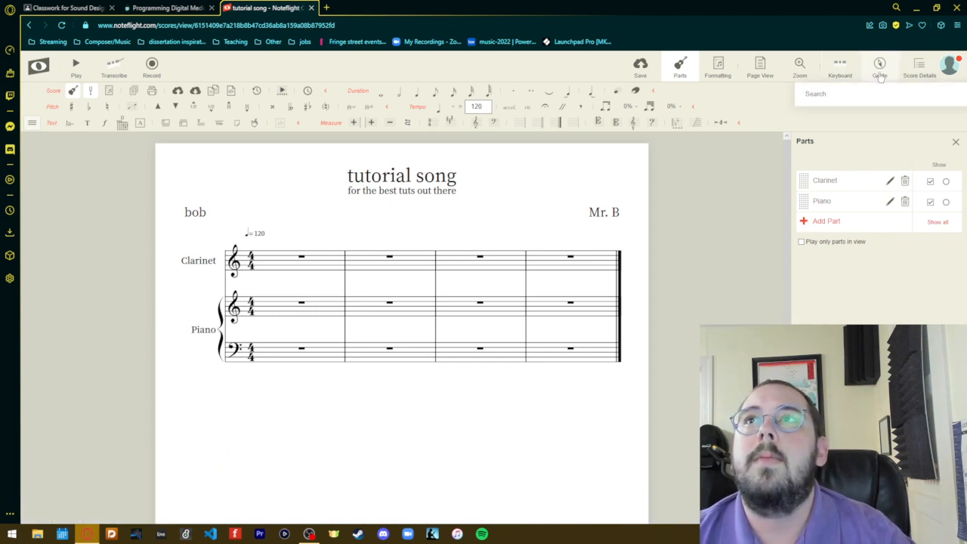
left_click(920, 69)
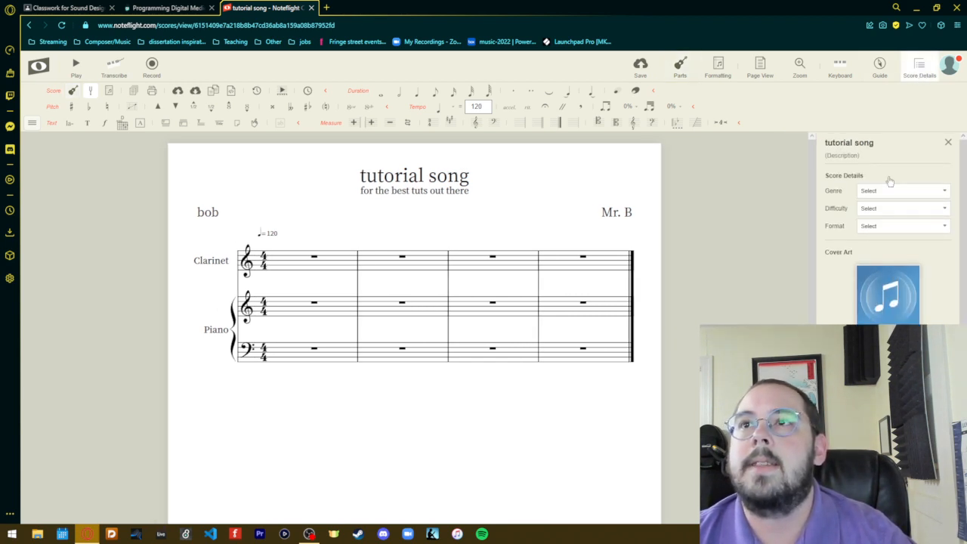
left_click(919, 68)
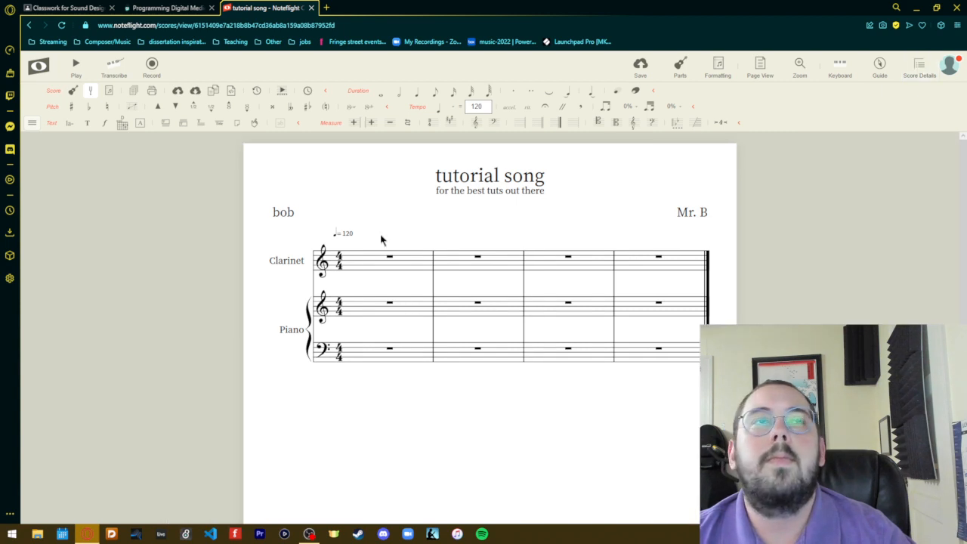
- Save the score with its new Clarinet part
left_click(647, 75)
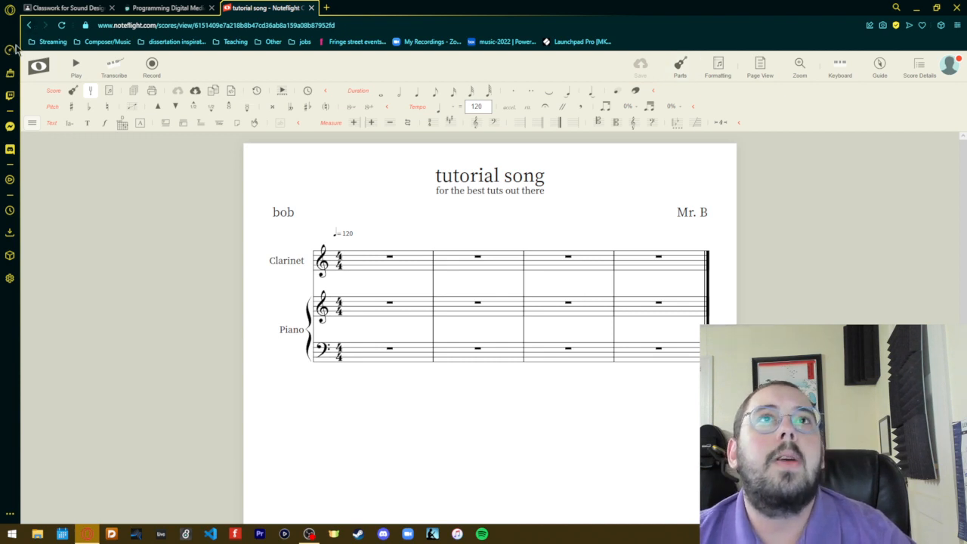
- Remove the Score tool group from the editing tools and bring it back
left_click(54, 99)
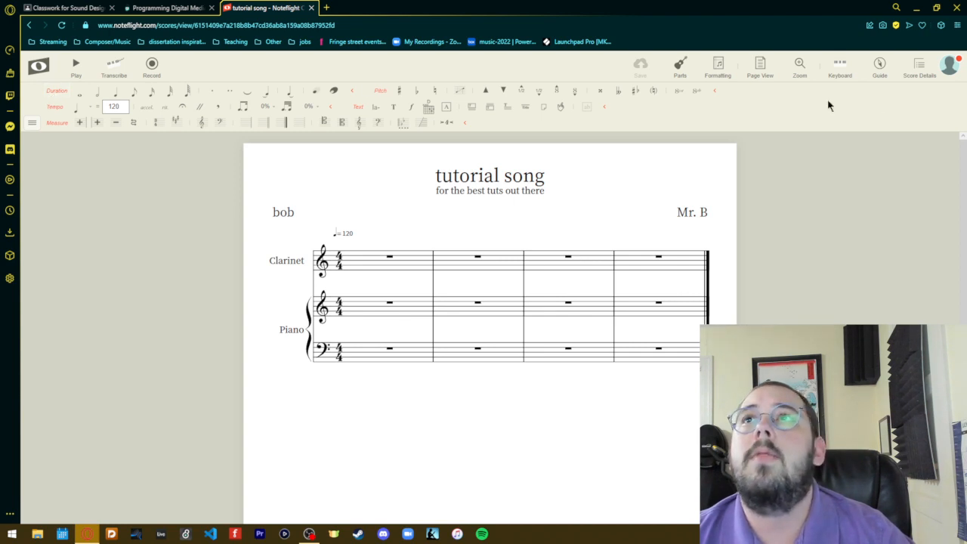
right_click(608, 118)
left_click(574, 130)
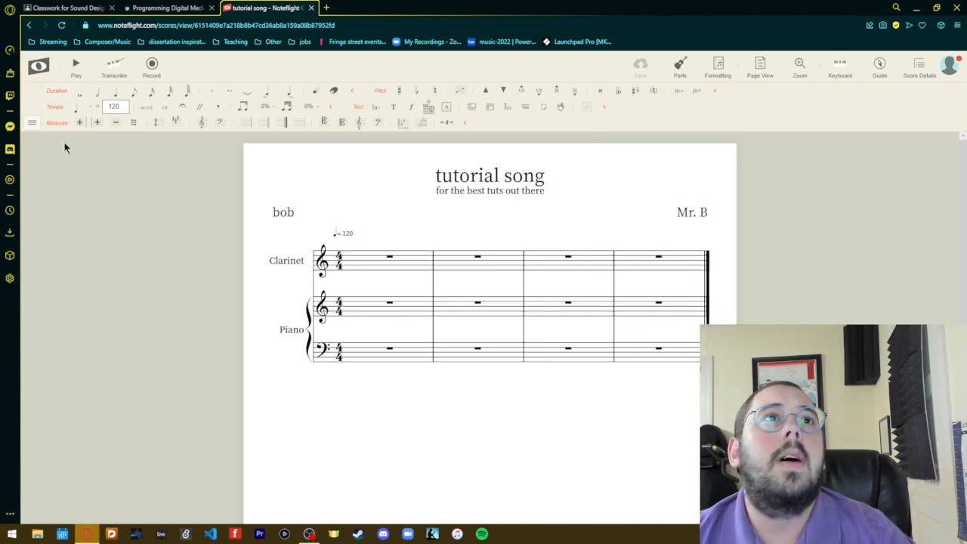
left_click(30, 124)
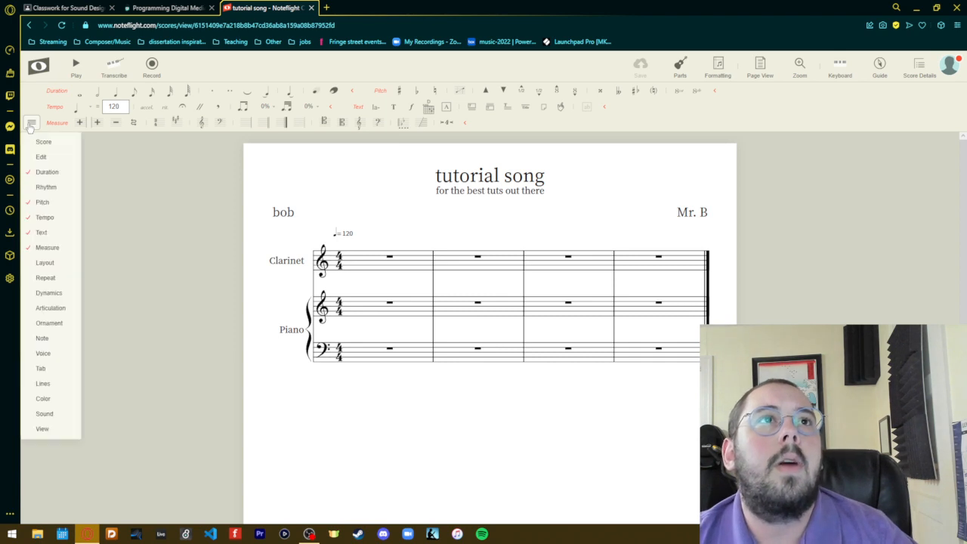
left_click(46, 144)
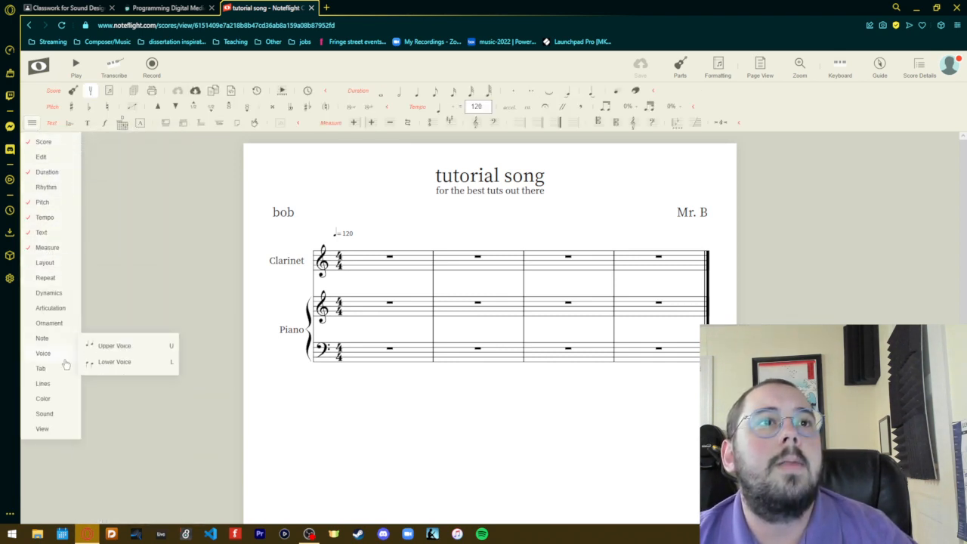
- Add the Rhythm, Edit, Layout, Repeat and Dynamics tool groups to the displayed editing tools
mouse_move(48, 402)
left_click(57, 189)
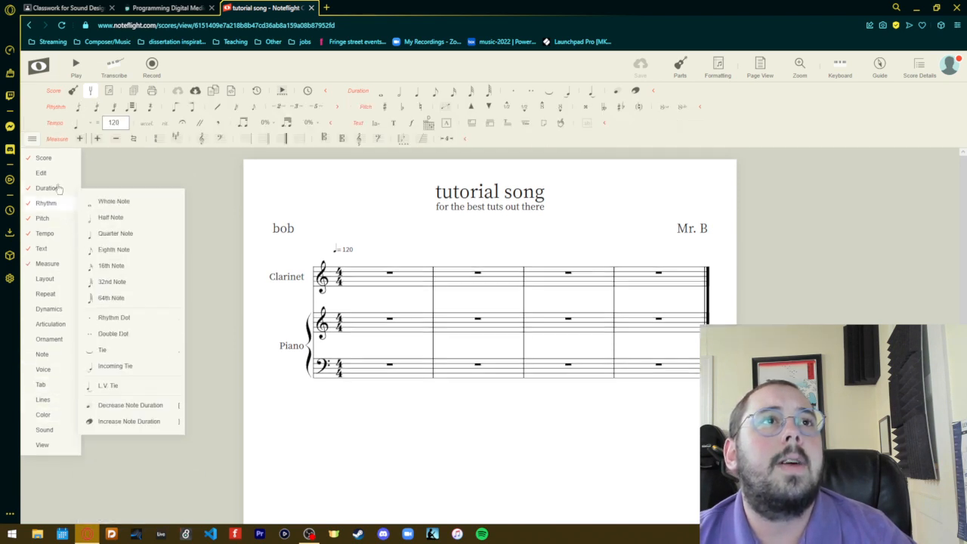
left_click(33, 139)
left_click(32, 139)
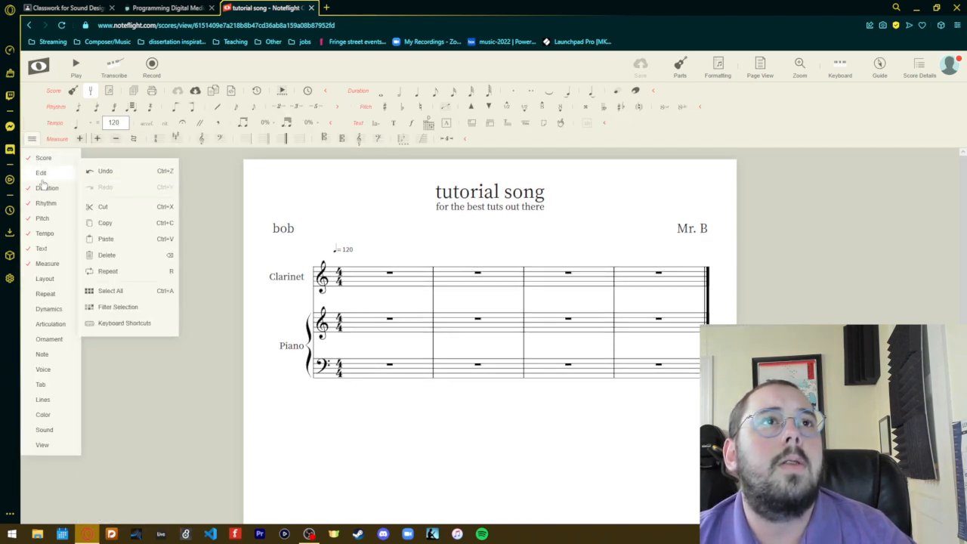
mouse_move(33, 158)
left_click(44, 279)
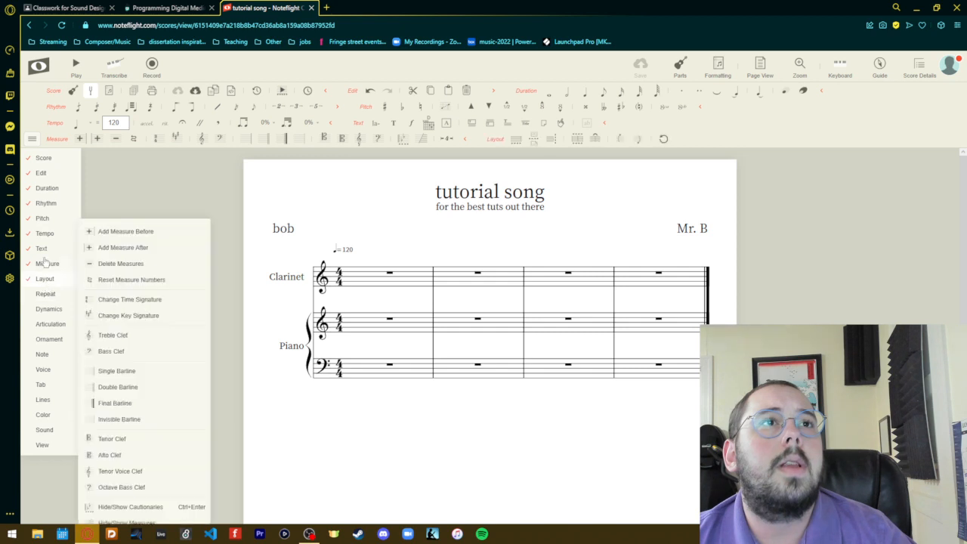
left_click(46, 293)
left_click(46, 308)
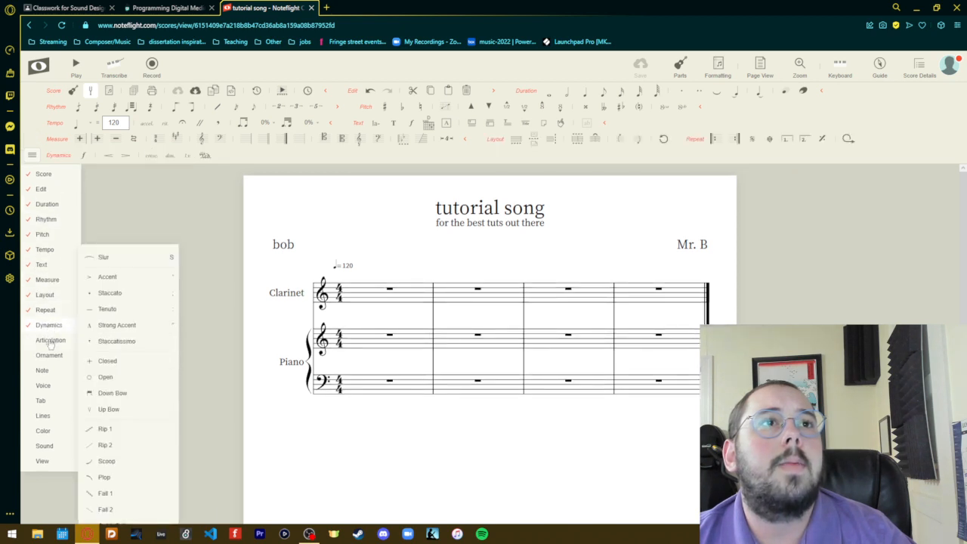
- Display the remaining tool groups: Articulation, Ornament, Note, Voice, Tab, Lines, Color, Sound and View
left_click(48, 340)
left_click(49, 355)
left_click(42, 371)
left_click(43, 401)
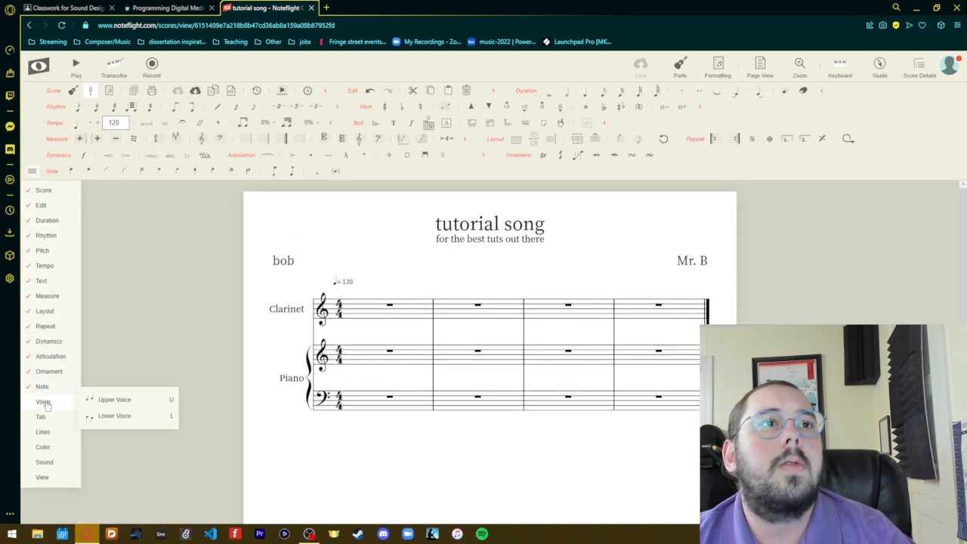
left_click(43, 421)
left_click(42, 432)
left_click(43, 447)
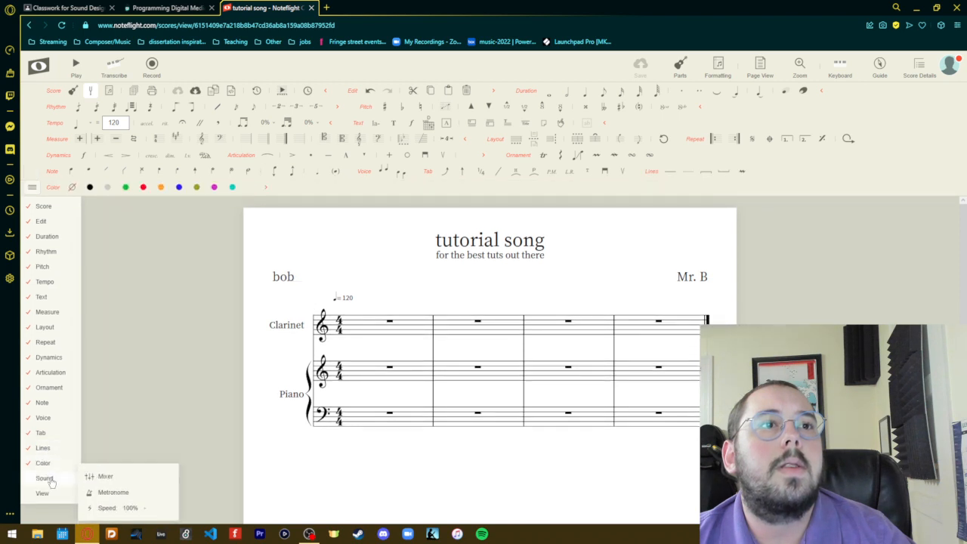
left_click(44, 477)
left_click(42, 493)
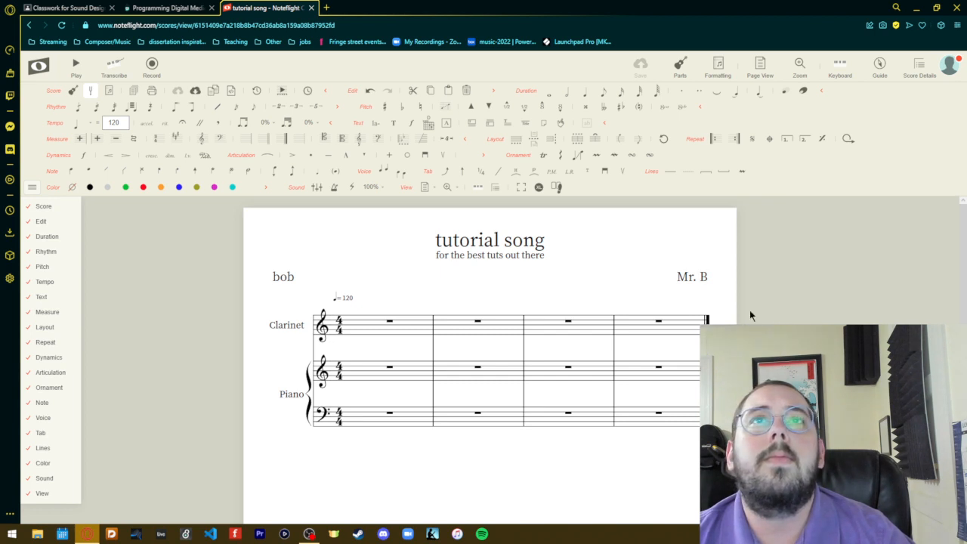
- Expand the Articulation, Color and Edit groups to show all their tools, and close the tool group list
left_click(482, 154)
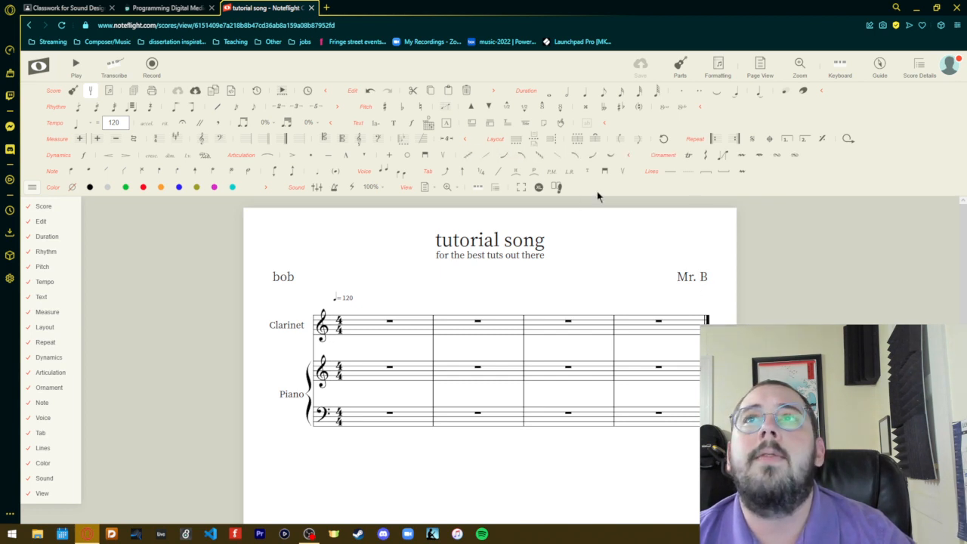
left_click(265, 186)
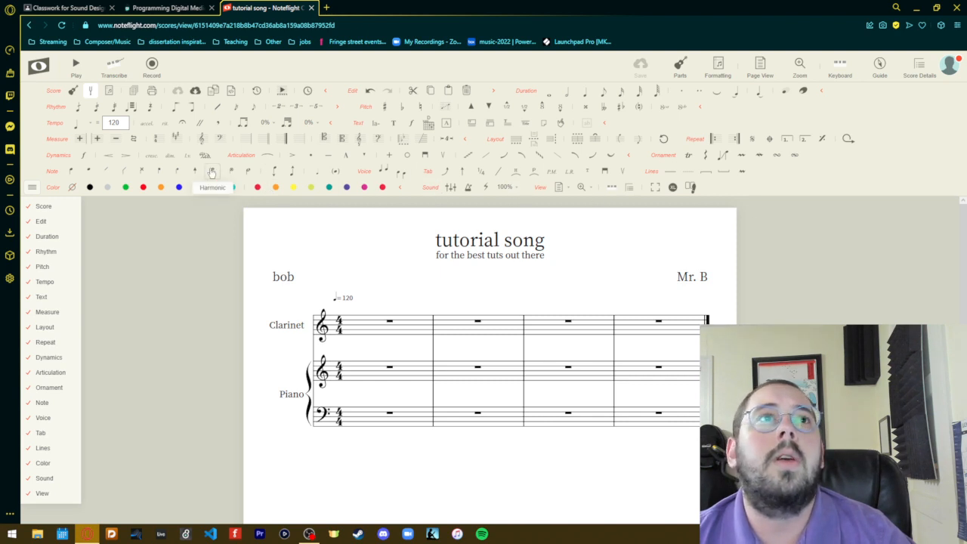
left_click(33, 187)
left_click(34, 188)
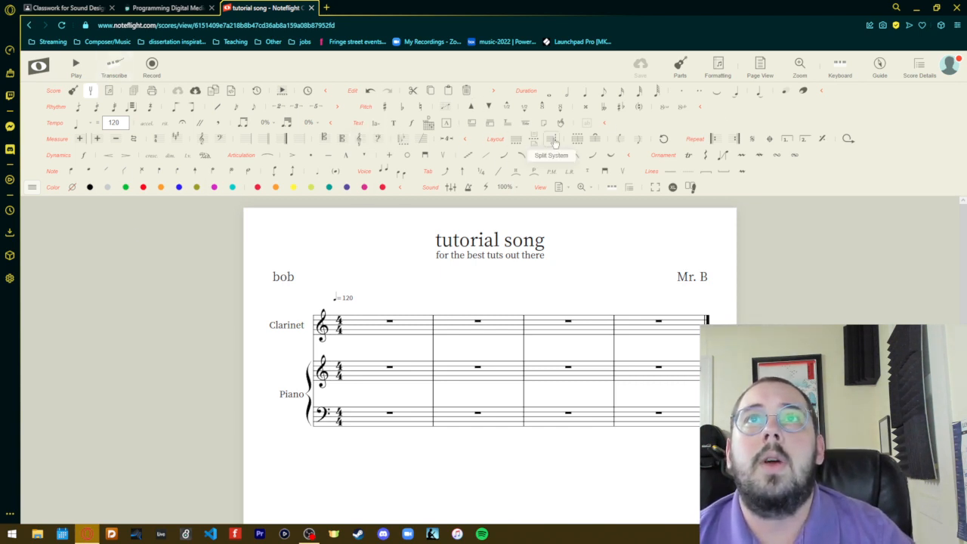
left_click(492, 91)
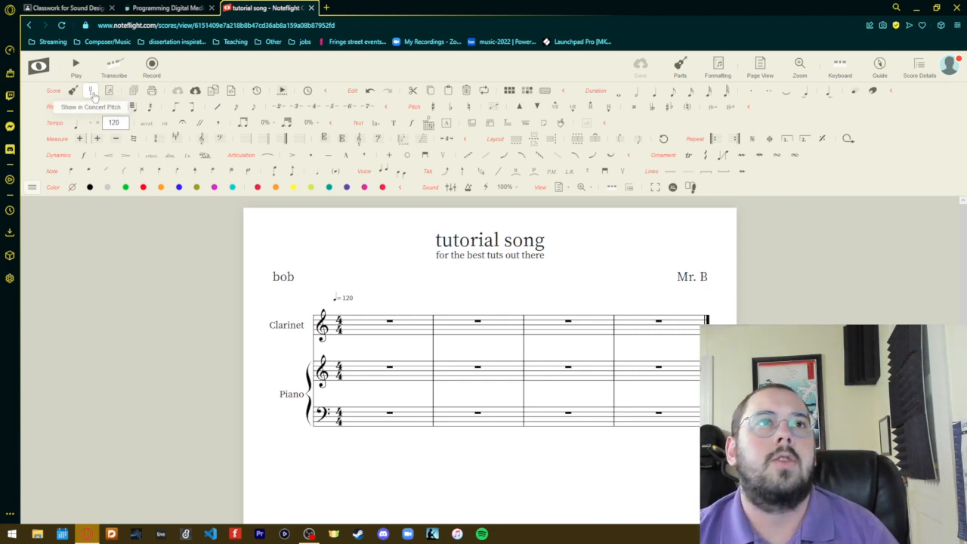
- Review the score's print options and its export formats, closing both dialogs without printing or exporting
left_click(151, 90)
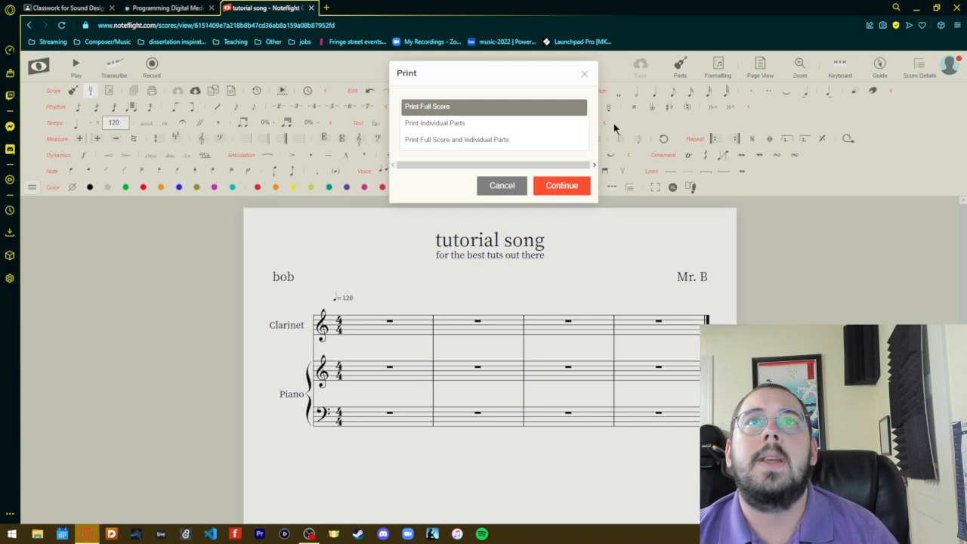
left_click(583, 74)
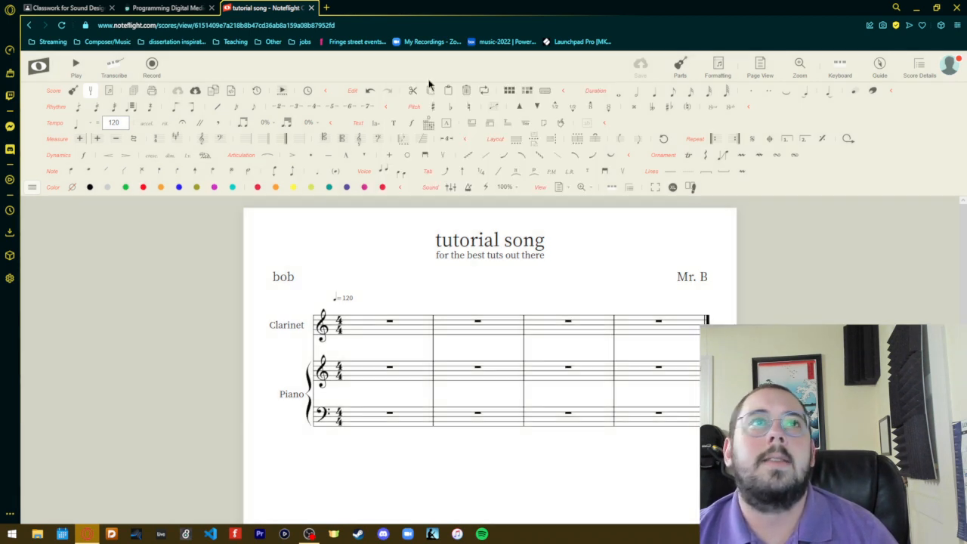
left_click(194, 90)
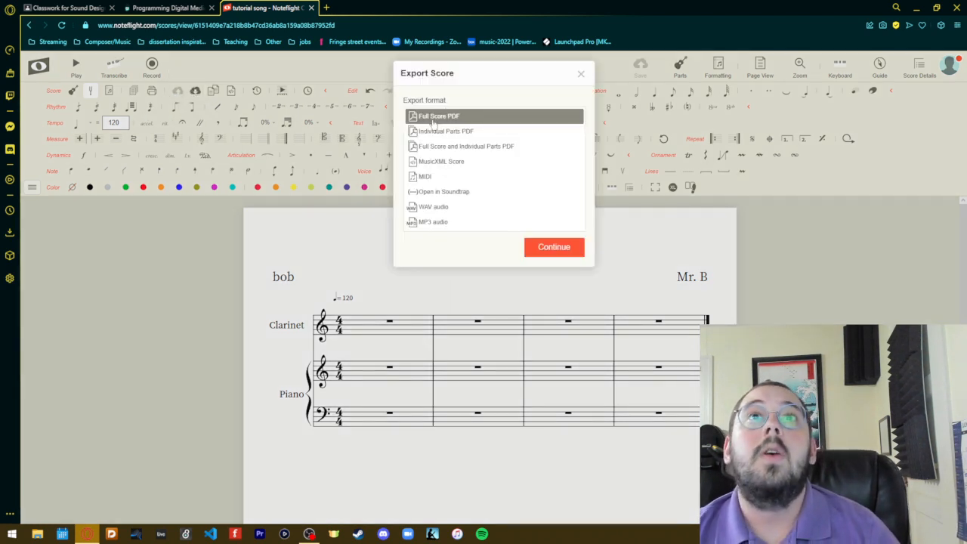
left_click(426, 223)
left_click(455, 119)
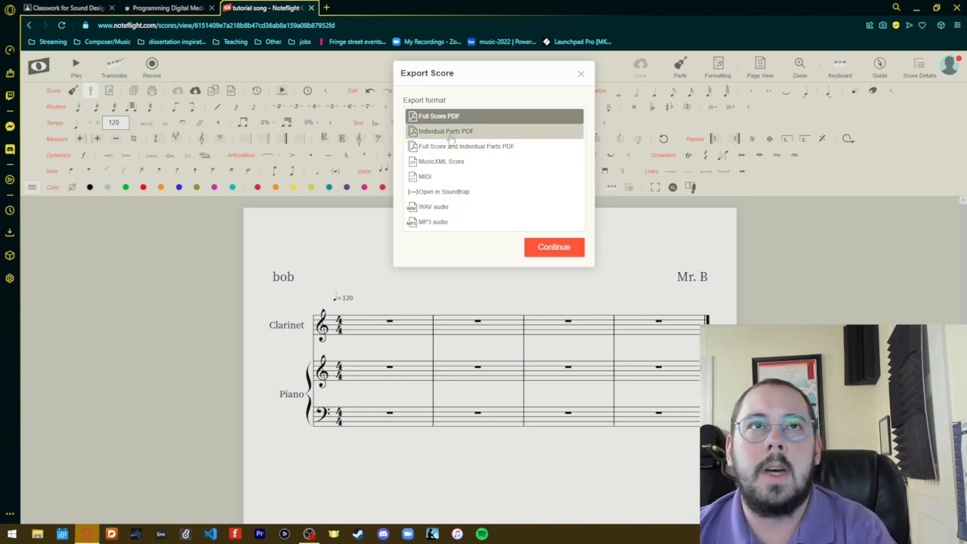
left_click(581, 73)
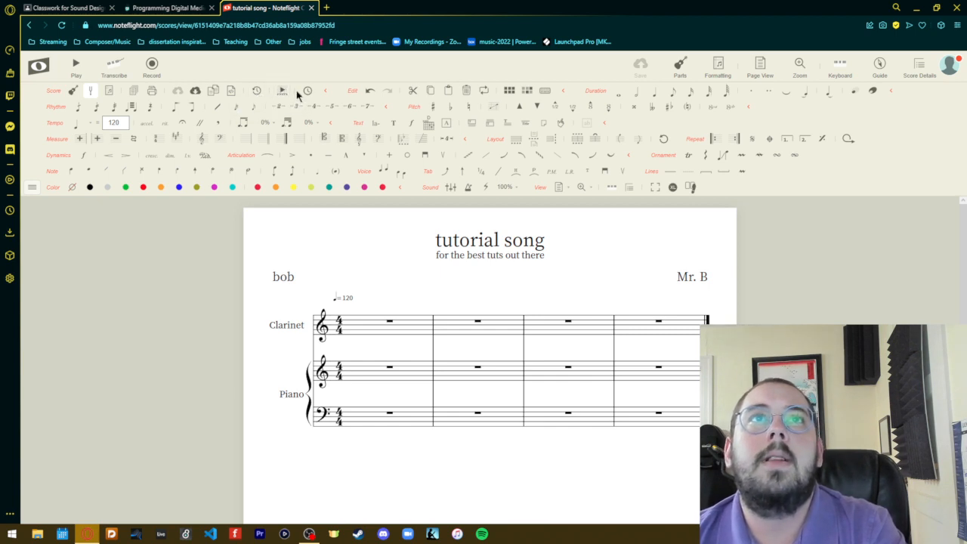
- Collapse the Score tool group and look over the keyboard shortcuts for the score commands
left_click(324, 93)
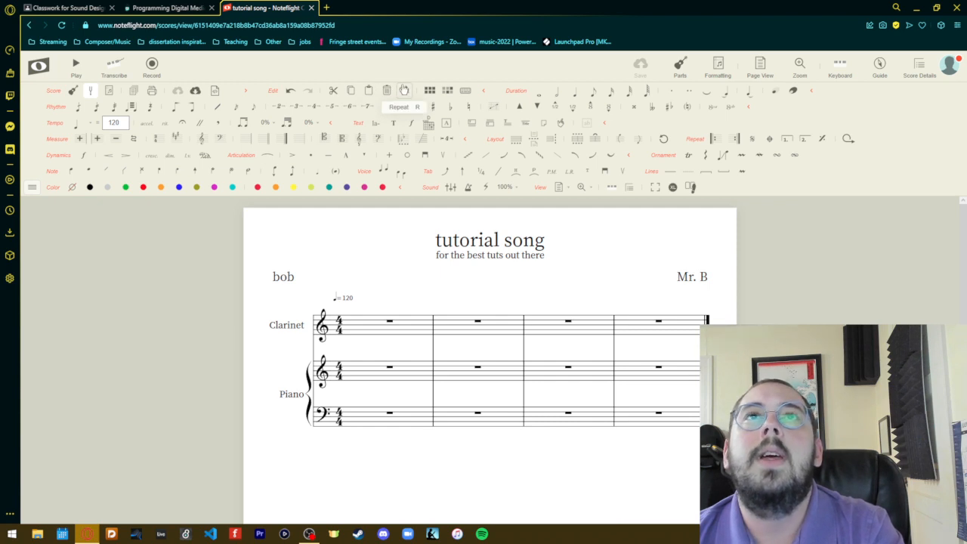
left_click(466, 92)
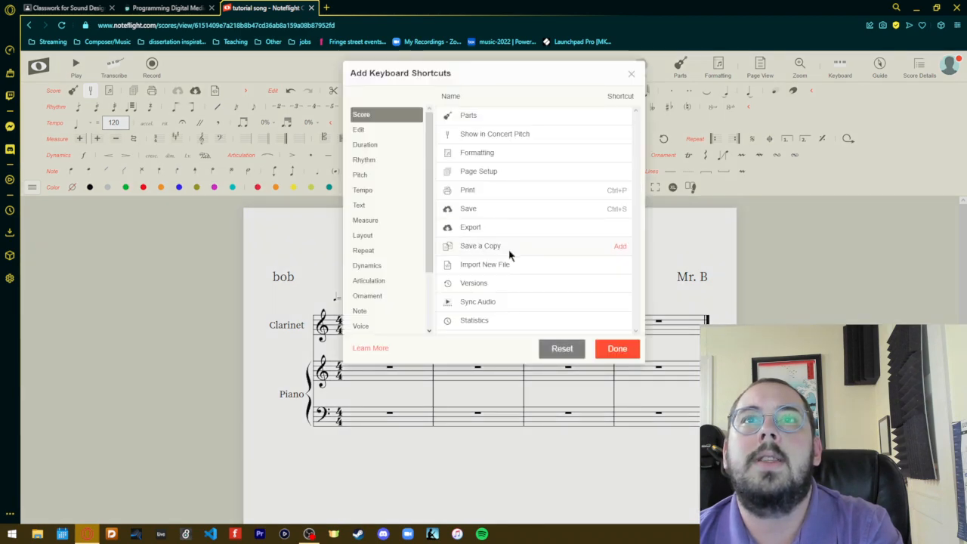
left_click(631, 73)
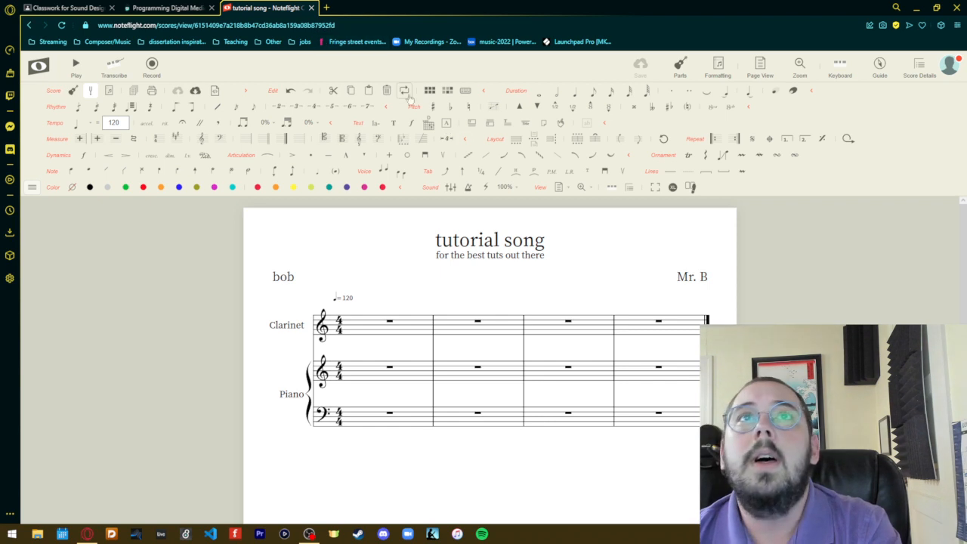
- Collapse the Edit, Duration, Rhythm and Pitch tool groups to their basic tools
left_click(484, 92)
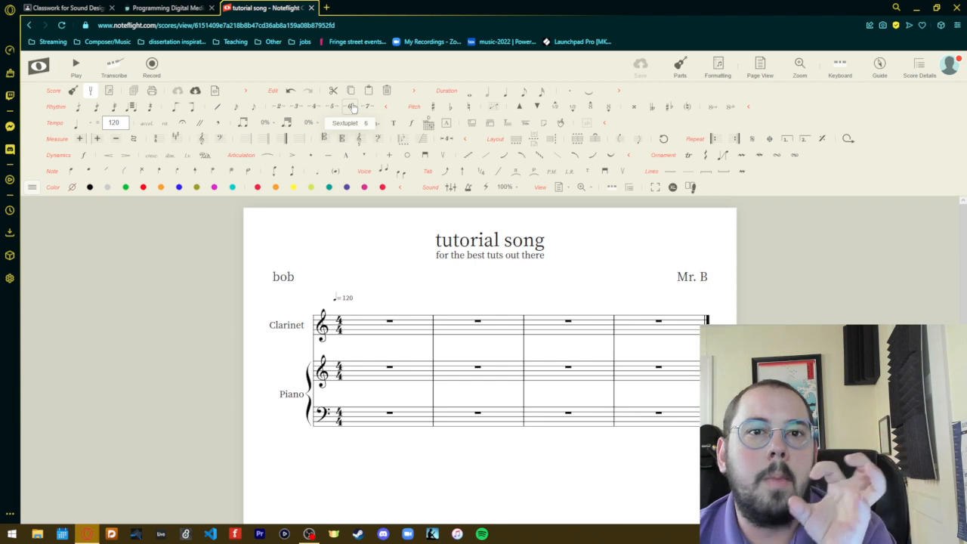
left_click(386, 107)
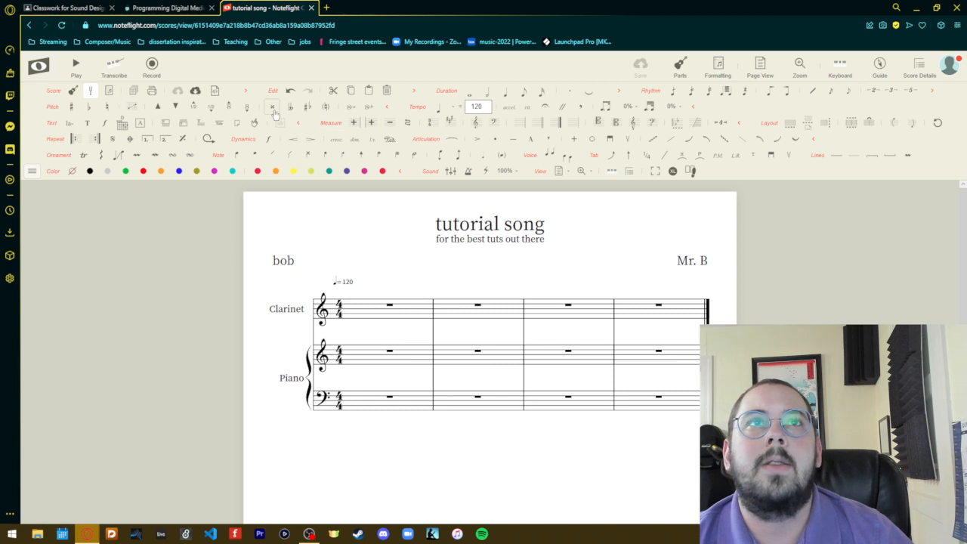
left_click(386, 109)
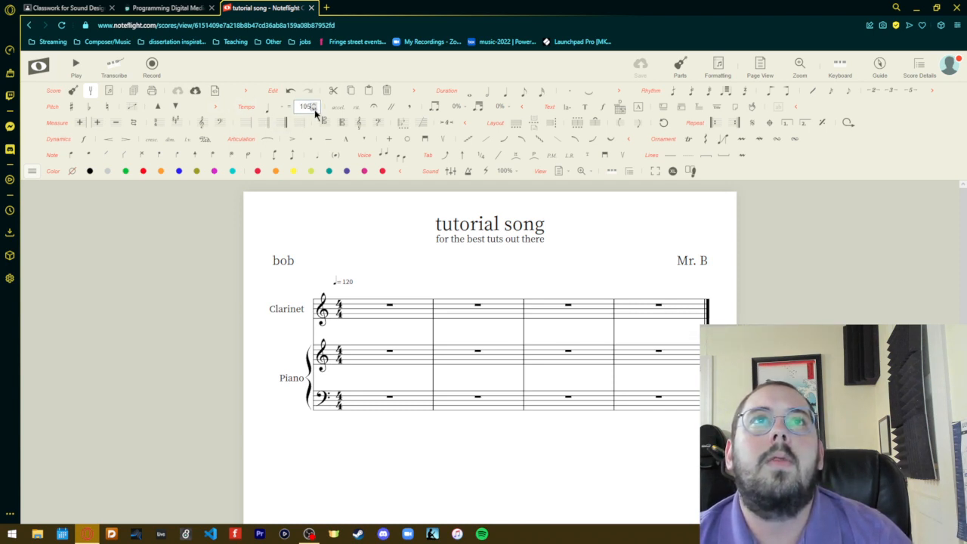
- Set the score's tempo to 102 and collapse the Tempo, Text and Measure tool groups
left_click(318, 245)
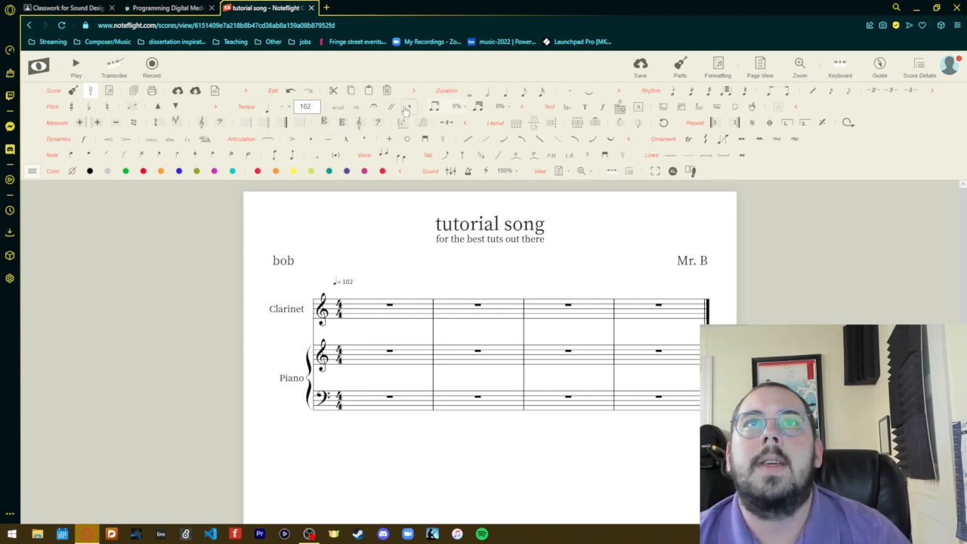
left_click(521, 107)
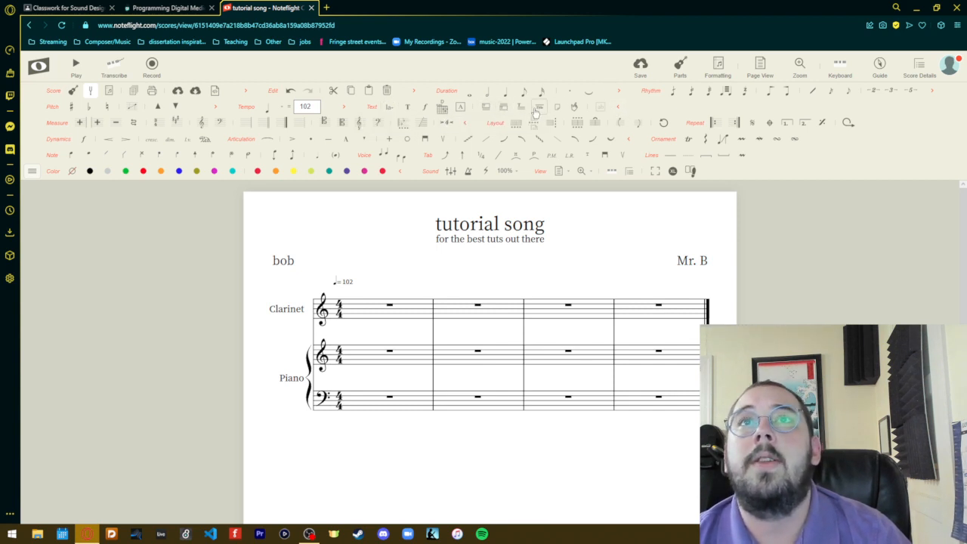
left_click(621, 106)
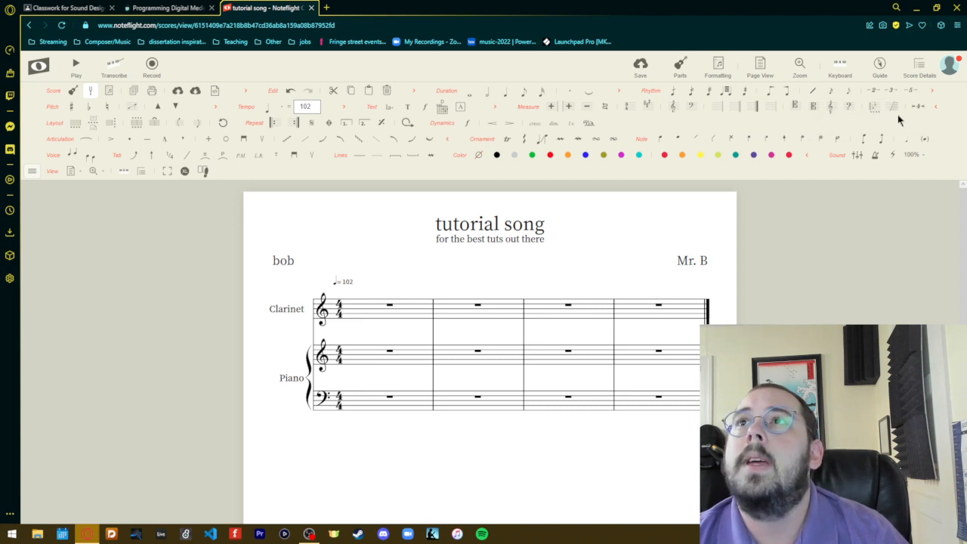
left_click(936, 106)
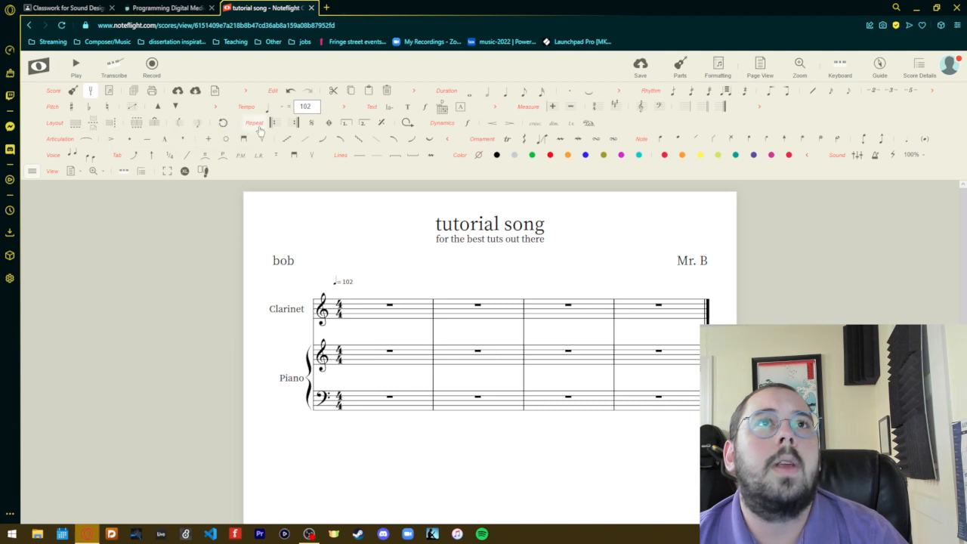
- Hide the Layout, Ornament, Note and Voice tool groups and collapse the Articulation group
left_click(31, 171)
left_click(46, 311)
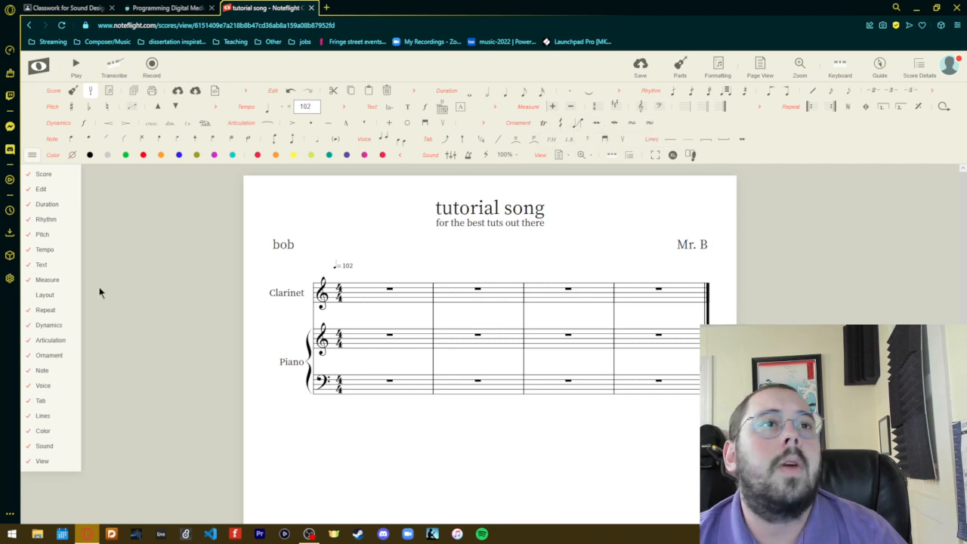
left_click(50, 355)
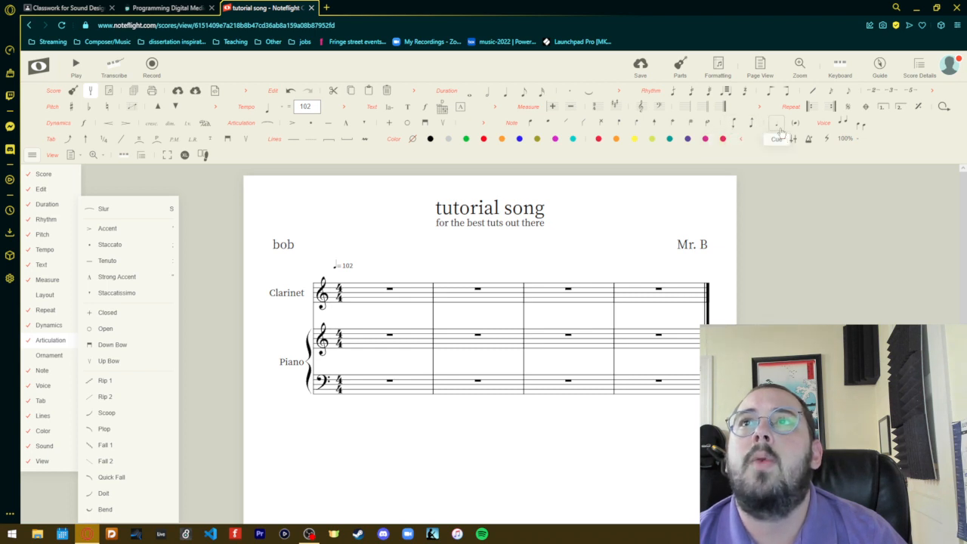
left_click(65, 376)
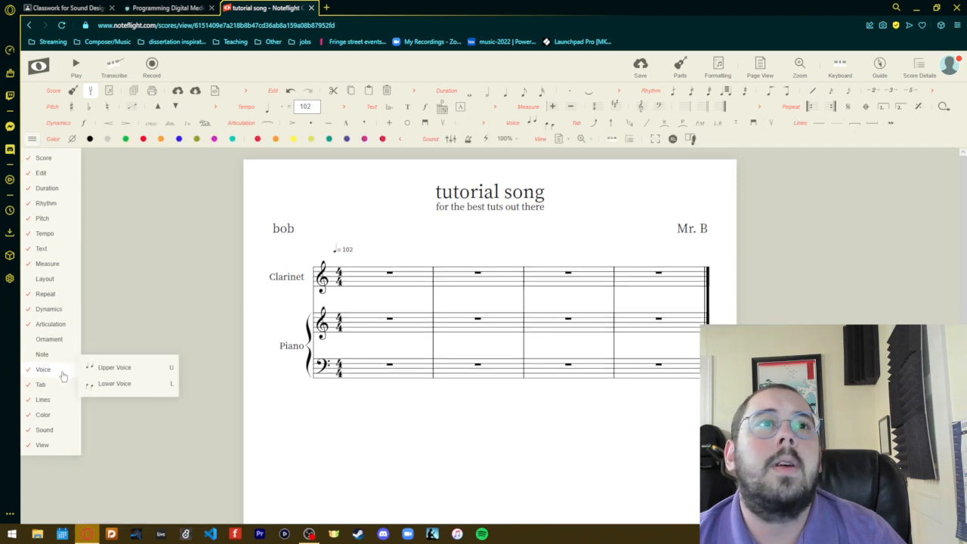
left_click(60, 376)
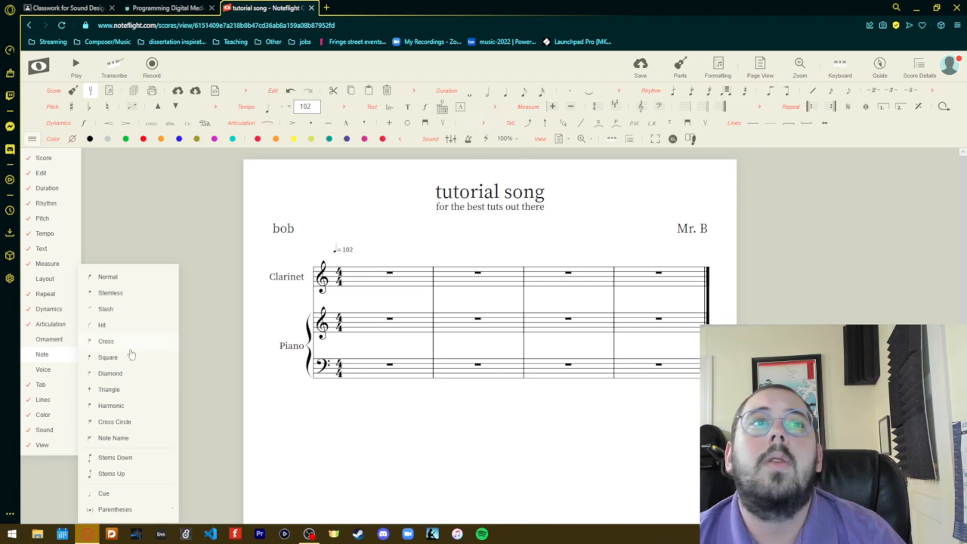
- Hide the Tab, Lines, Color, Sound and View tool groups from the editing tools
left_click(40, 385)
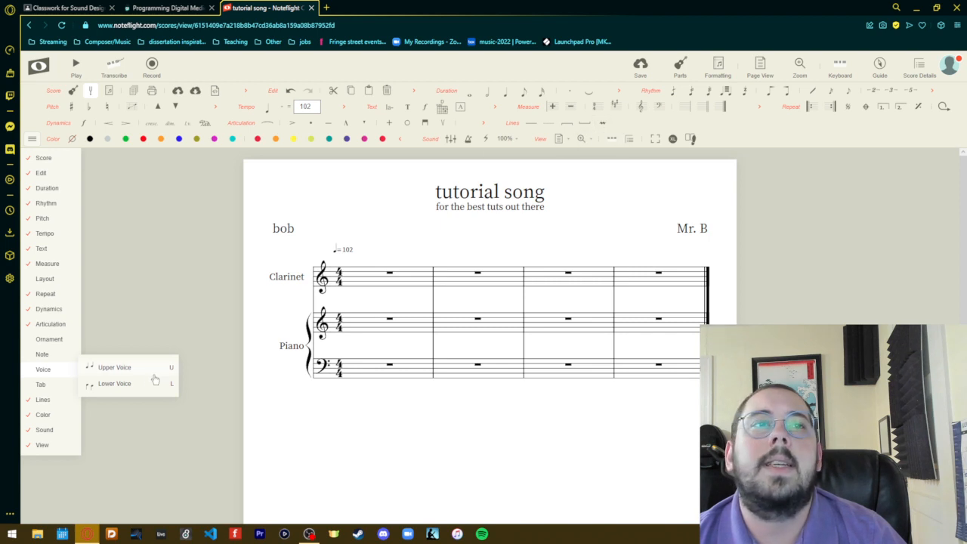
left_click(42, 399)
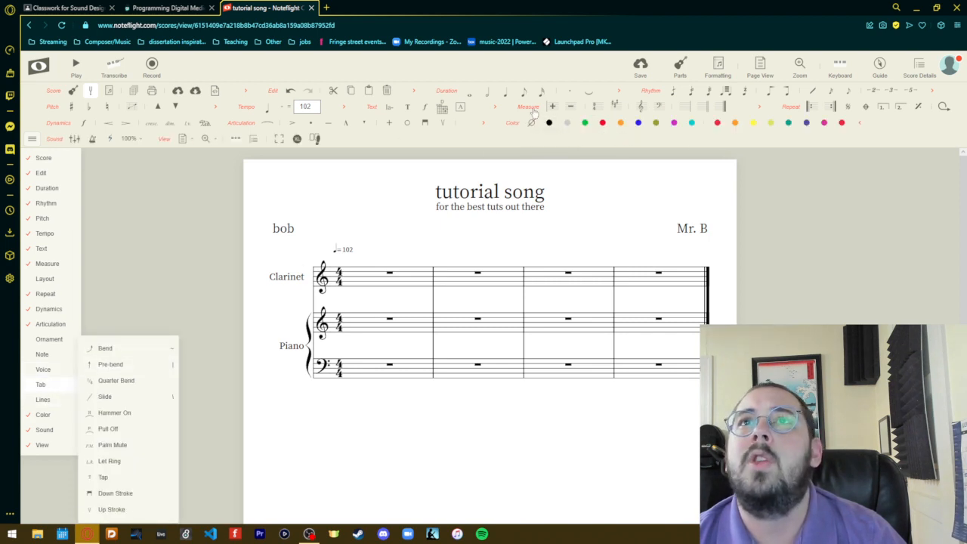
mouse_move(44, 417)
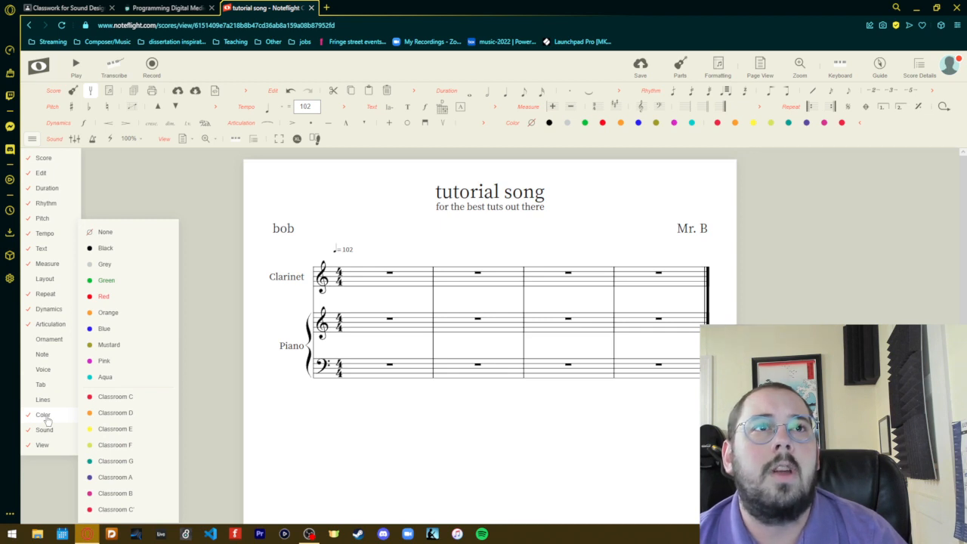
left_click(45, 418)
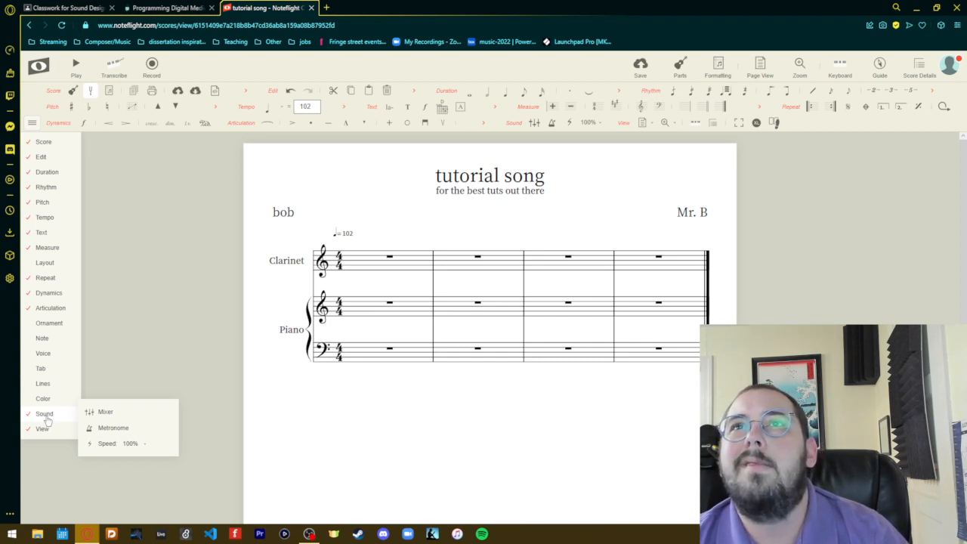
left_click(46, 419)
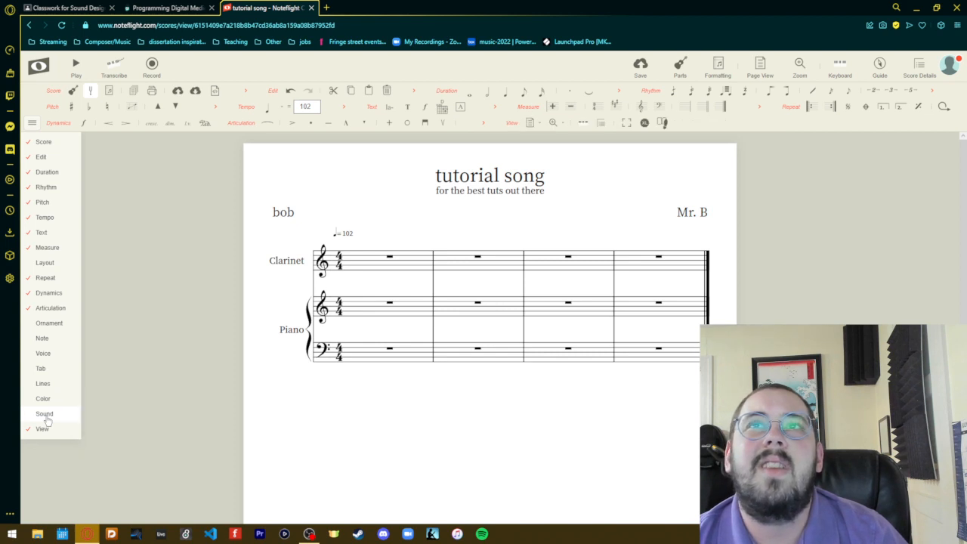
mouse_move(53, 434)
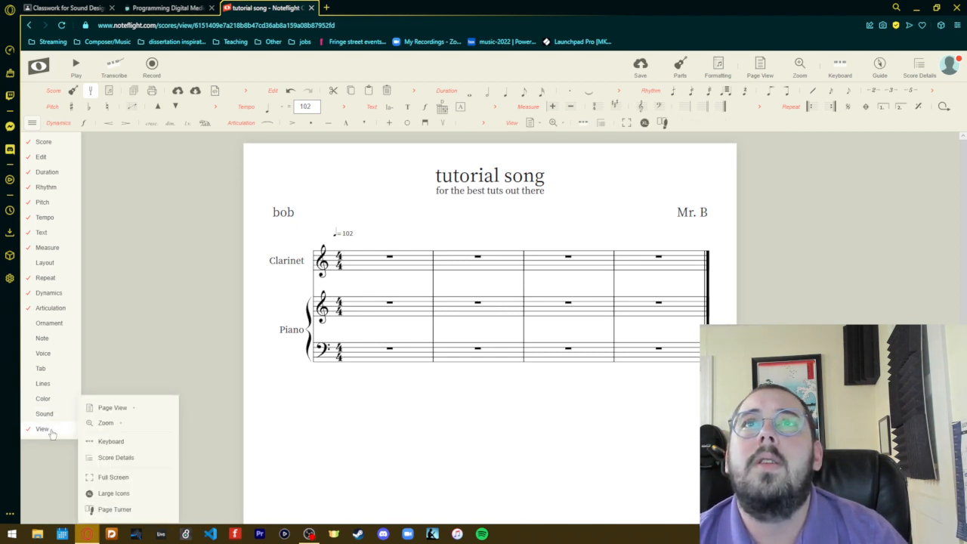
left_click(50, 432)
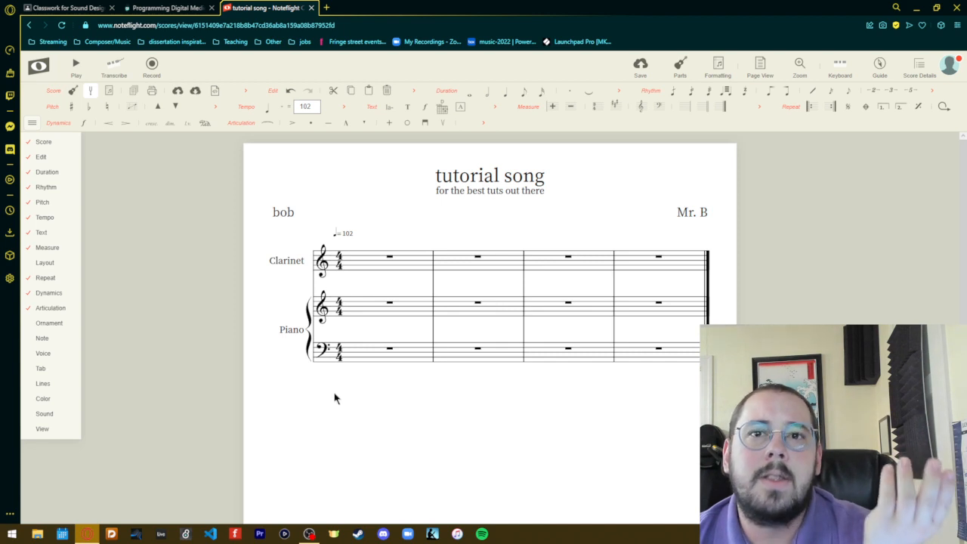
- Enter a quarter note A on the first beat of the Clarinet's first measure
left_click(366, 263)
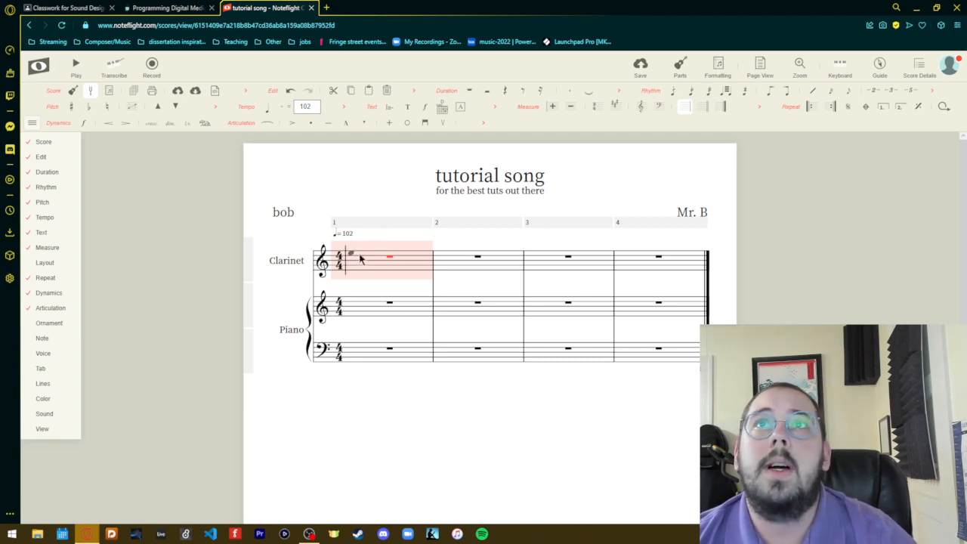
left_click(358, 265)
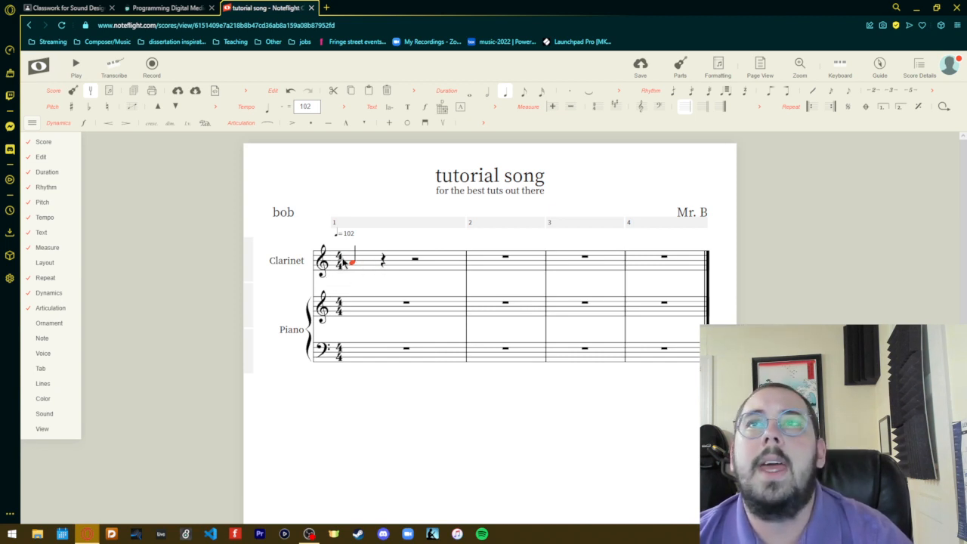
- Try half, whole and sixteenth durations on the first Clarinet note, ending with it as a quarter note again
left_click(487, 91)
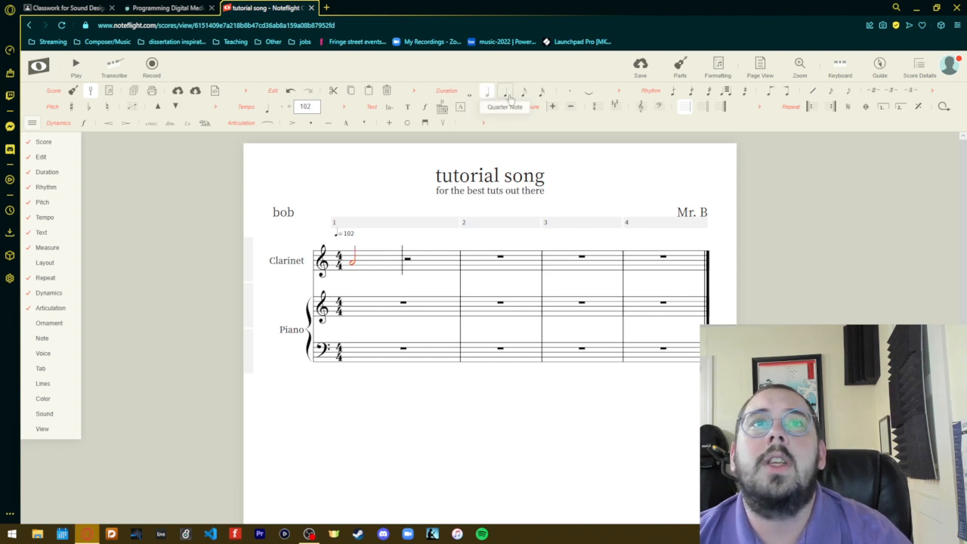
left_click(504, 92)
left_click(470, 92)
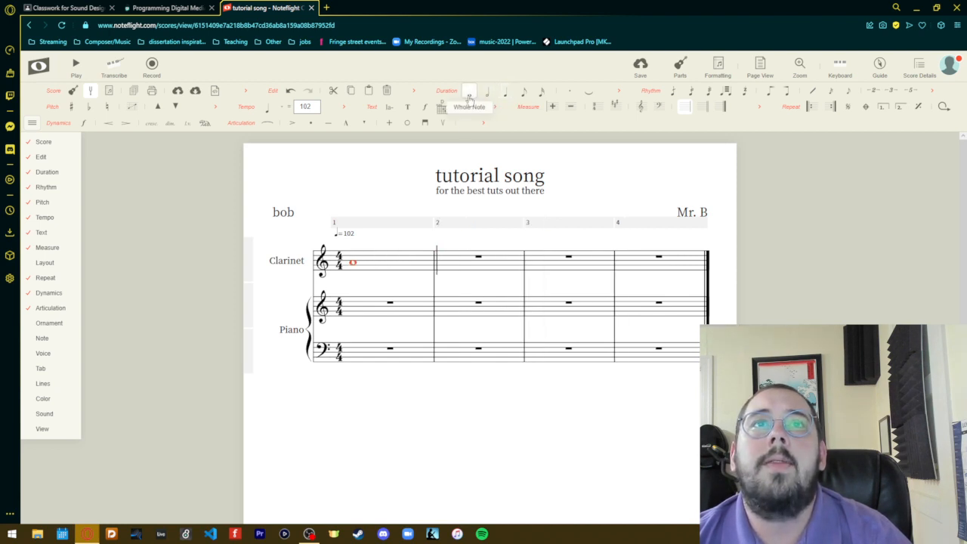
left_click(532, 94)
left_click(504, 92)
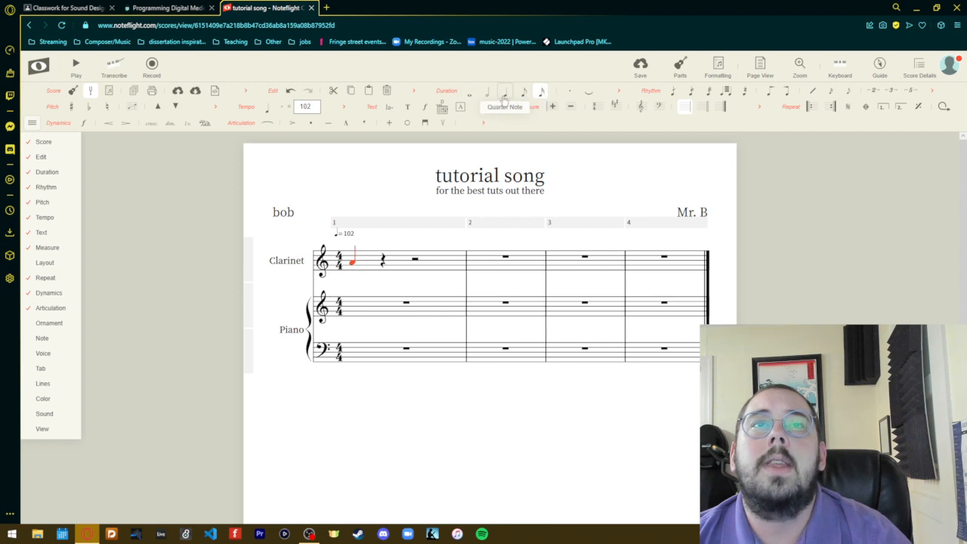
- Complete the Clarinet's first measure with a half note A and a quarter note B tied to a quarter note B in measure 2
left_click(386, 261)
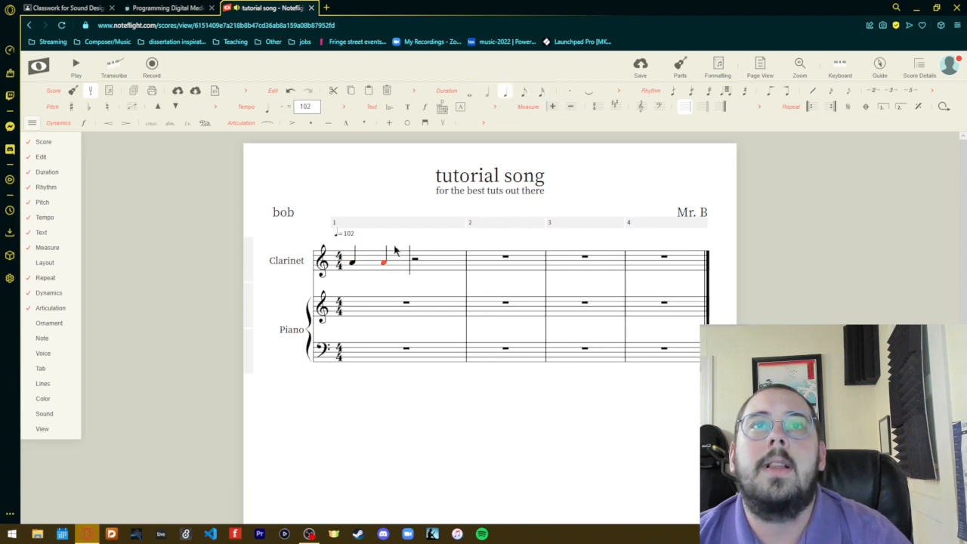
left_click(487, 91)
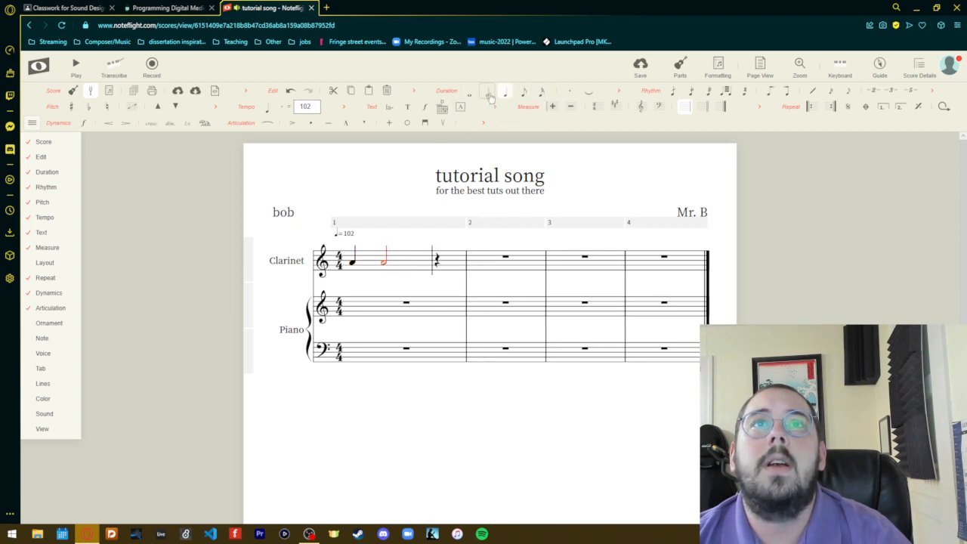
left_click(438, 262)
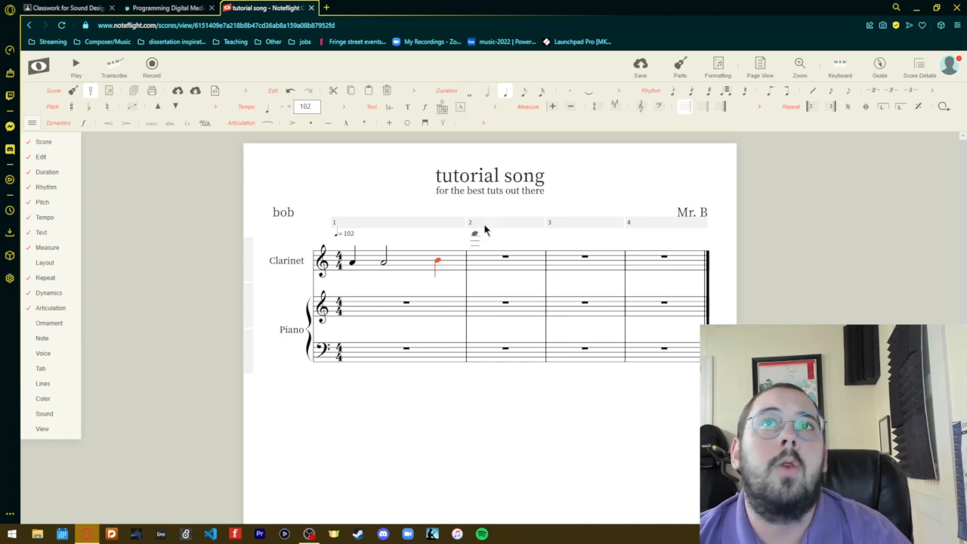
left_click(590, 93)
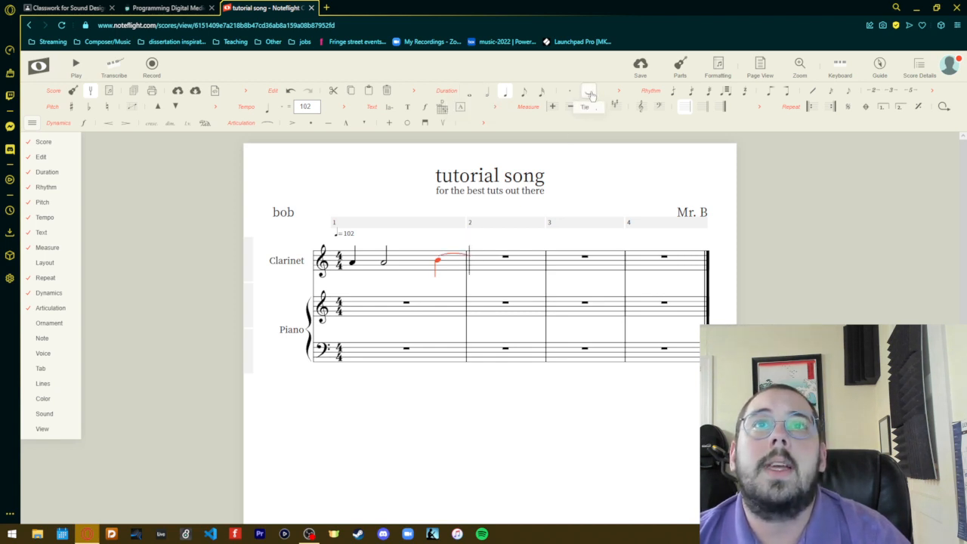
left_click(474, 262)
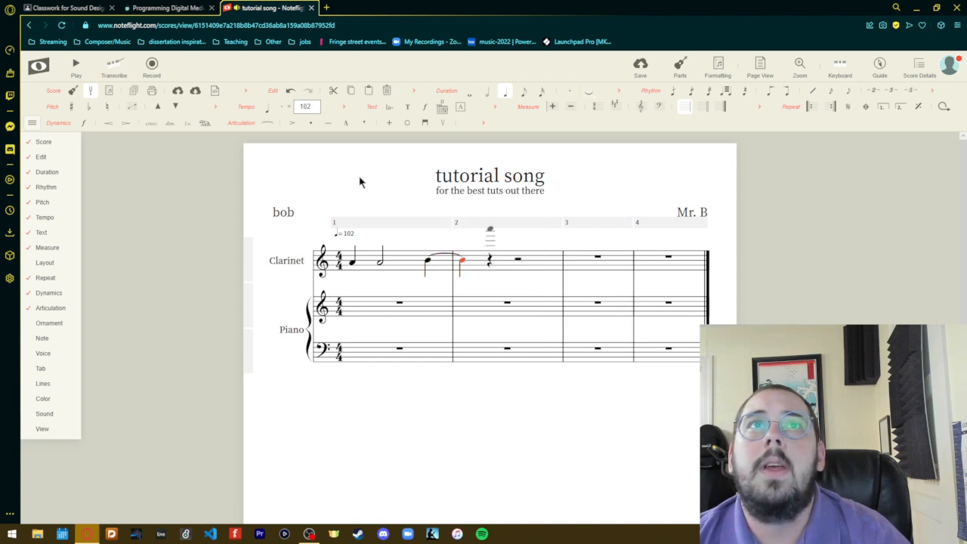
- Play the score, restart it from the beginning to listen to the tied Clarinet notes, and stop playback
left_click(74, 65)
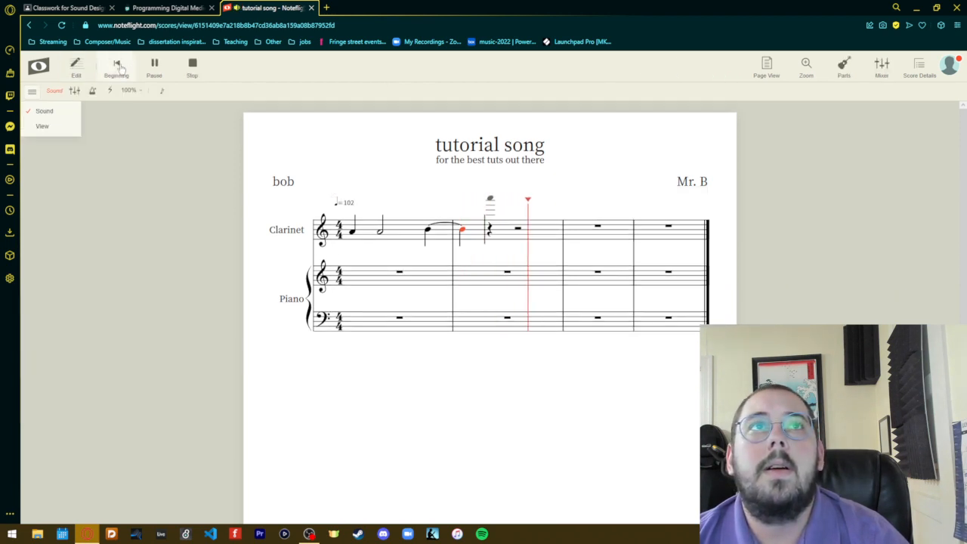
left_click(191, 71)
left_click(75, 69)
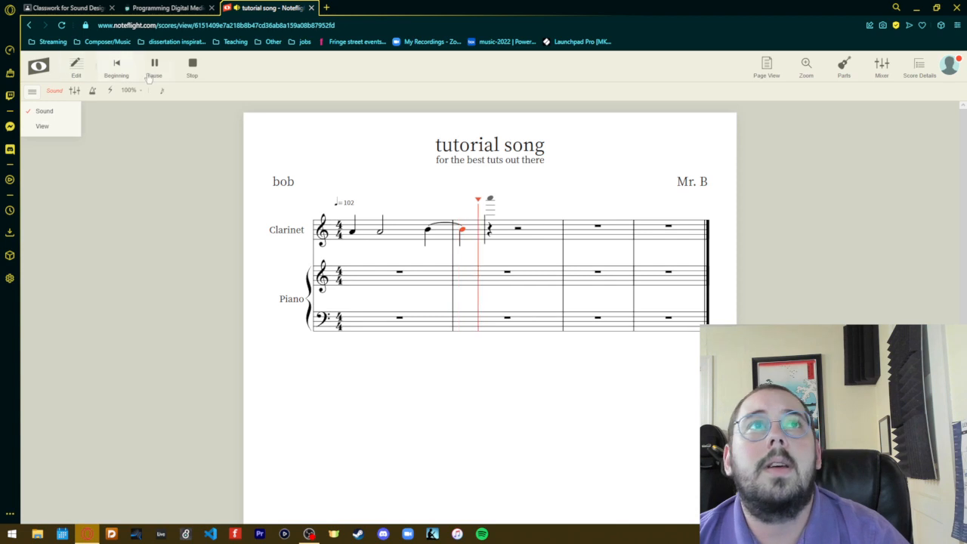
left_click(123, 71)
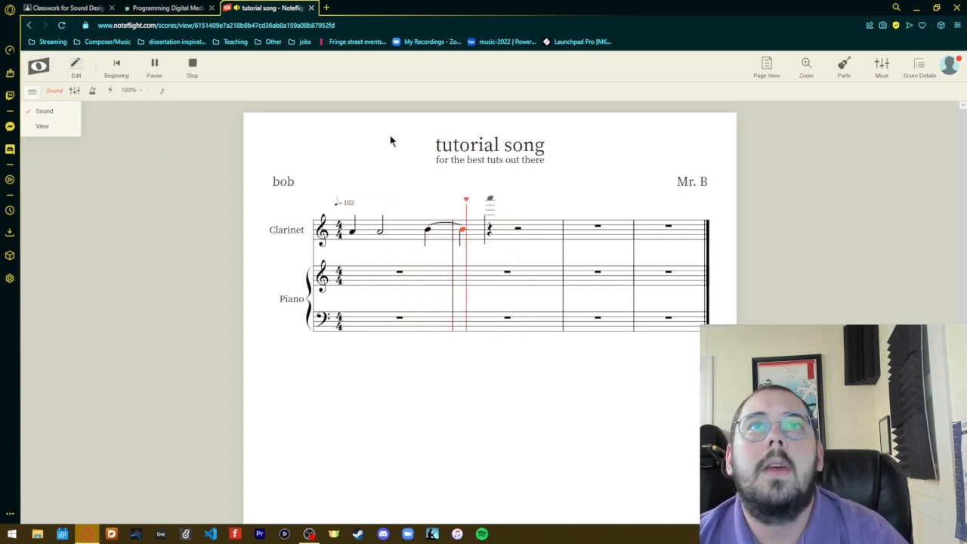
left_click(193, 68)
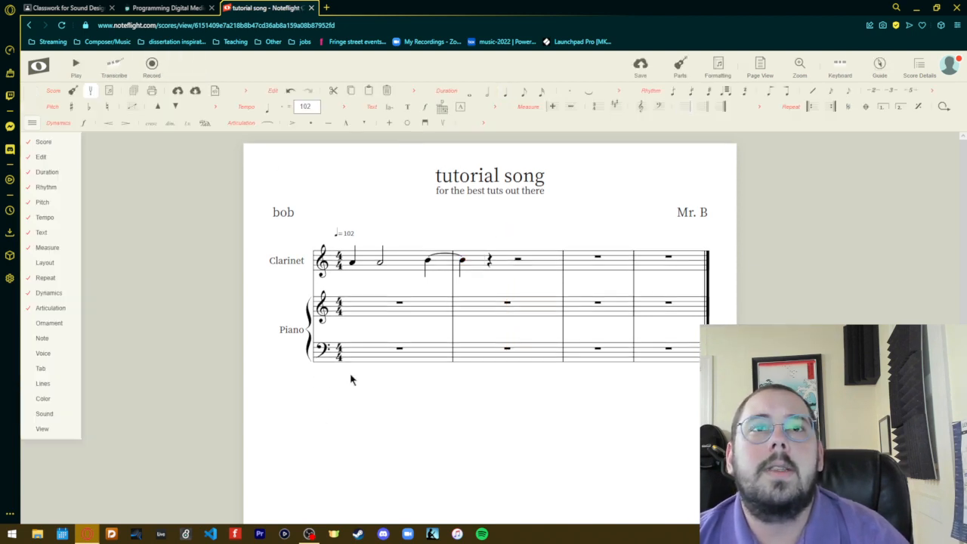
- Enter half notes E and A in the Piano bass staff's first measure and a half note A at the start of measure 2
left_click(360, 352)
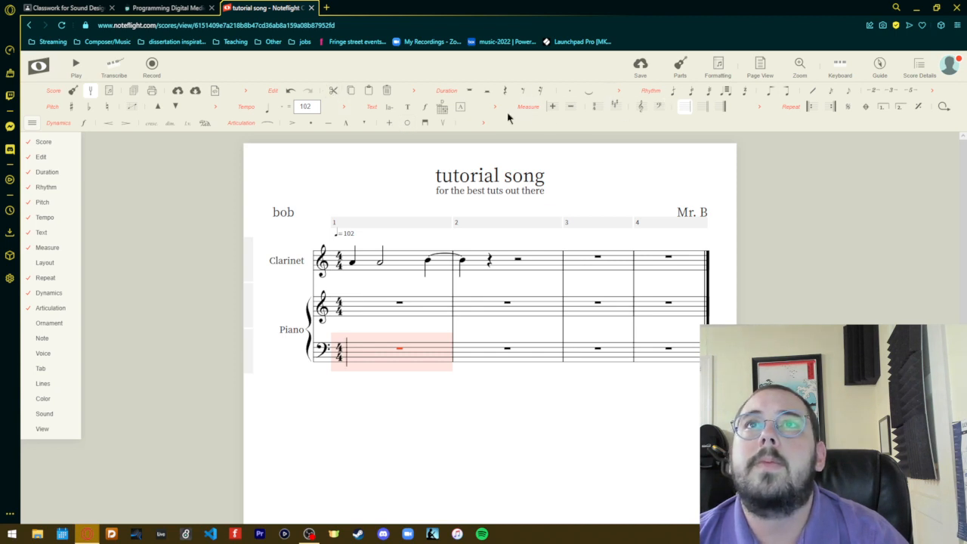
left_click(358, 372)
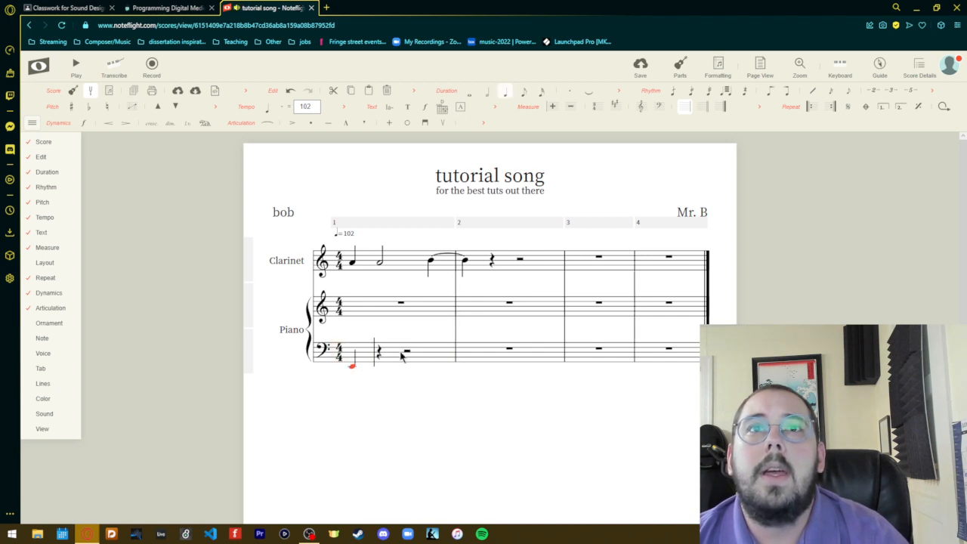
left_click(486, 91)
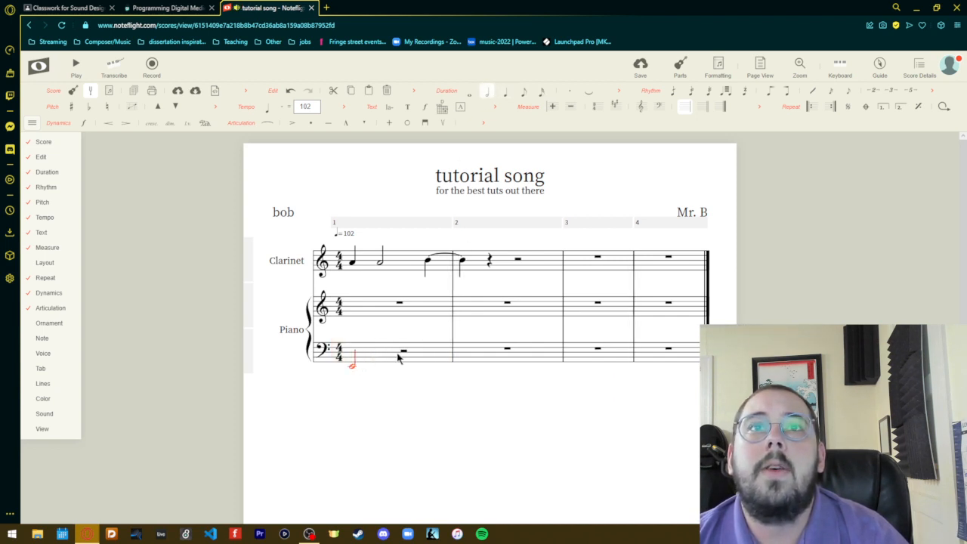
left_click(400, 366)
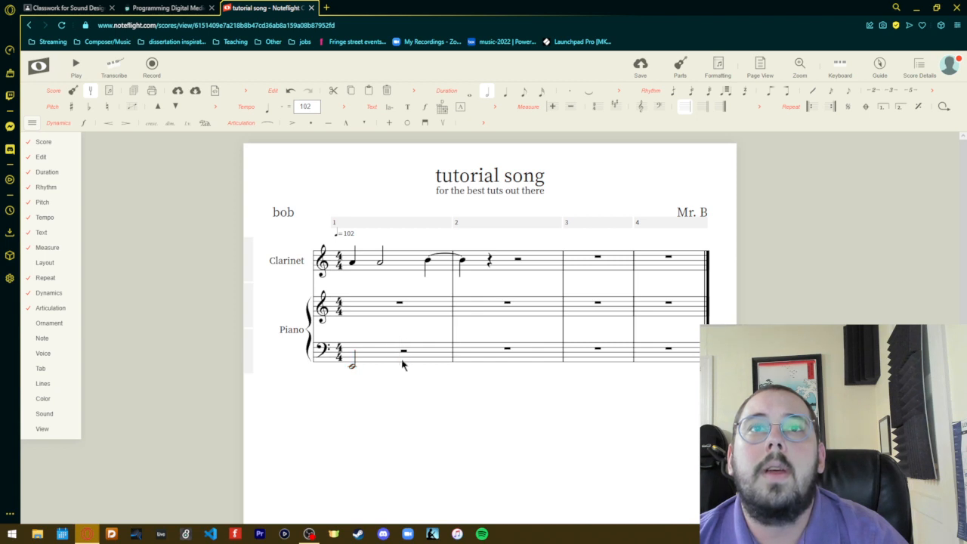
left_click(463, 365)
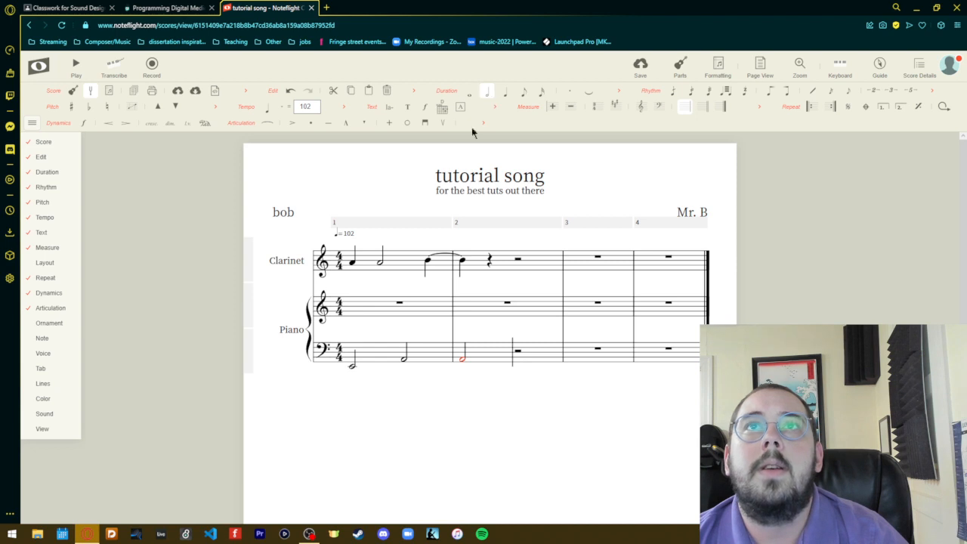
- Build a quarter-note G-B-D chord on the first beat of the Piano treble staff's first measure
left_click(350, 316)
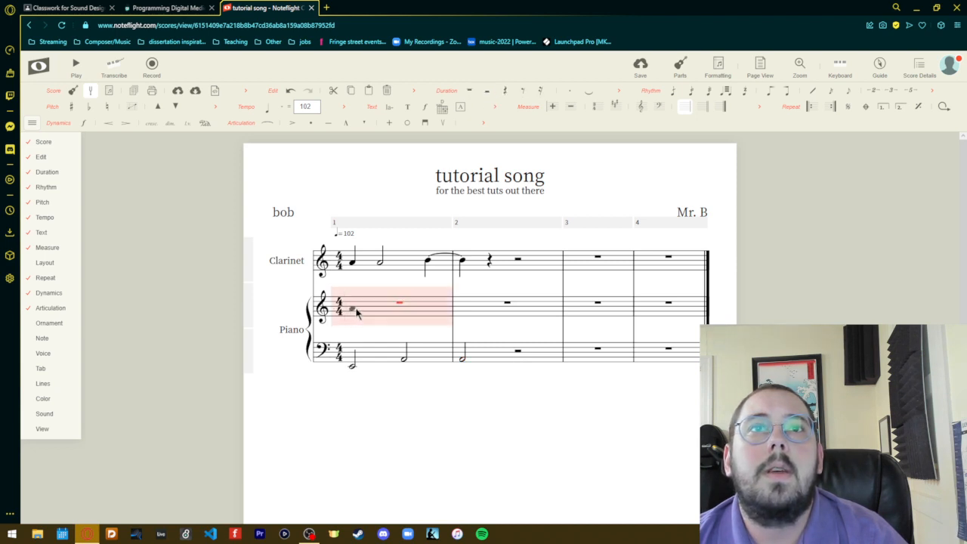
left_click(353, 313)
left_click(353, 313)
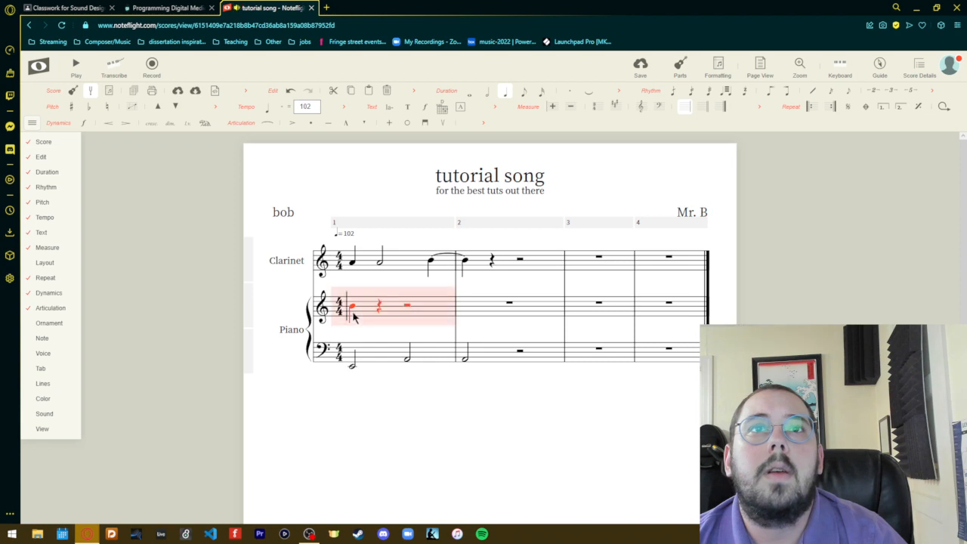
left_click(352, 312)
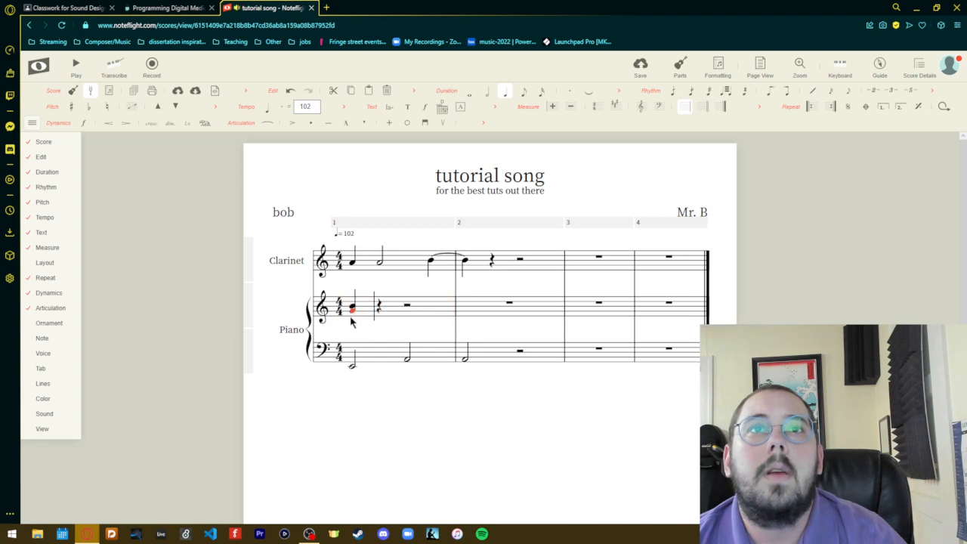
left_click(351, 321)
left_click(351, 306)
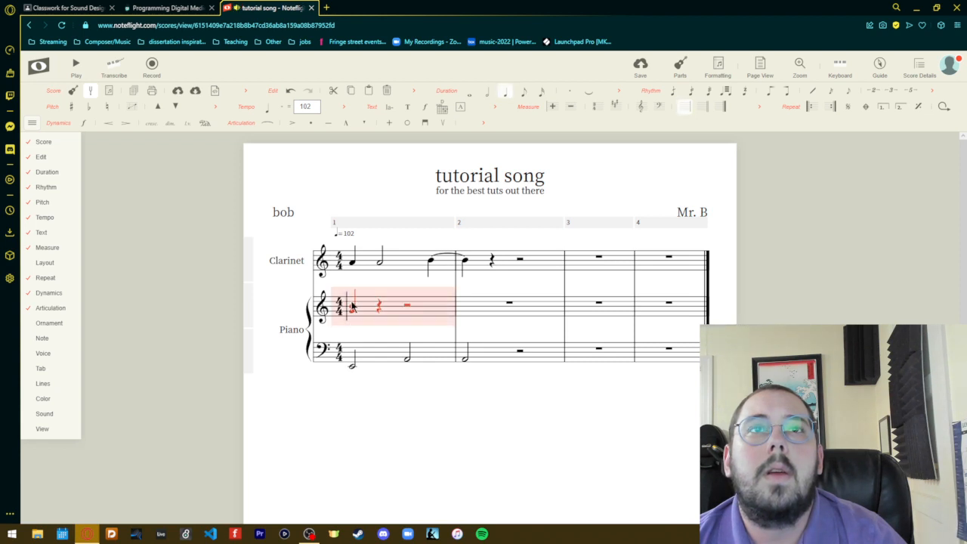
left_click(349, 303)
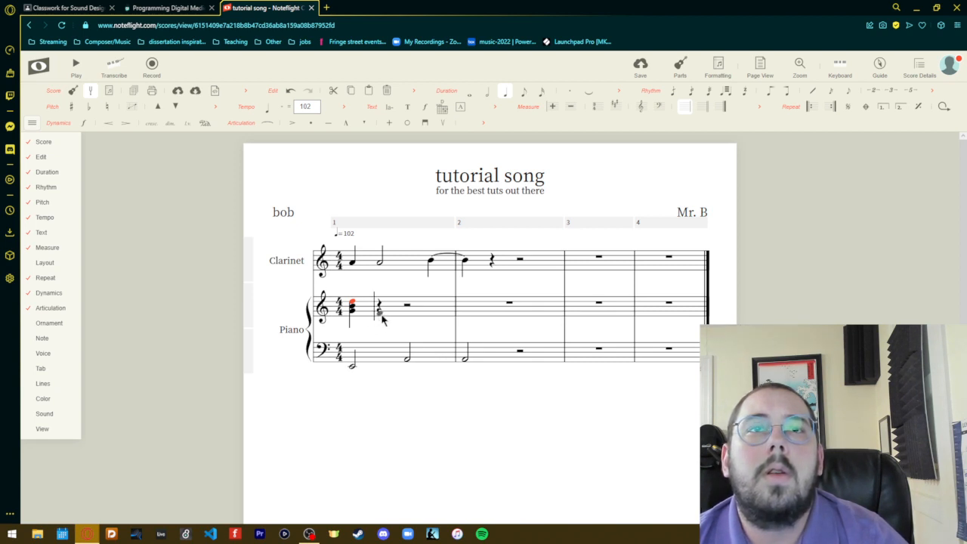
- Build a half-note chord of G, A and E on the second beat of the Piano treble staff's first measure
left_click(383, 307)
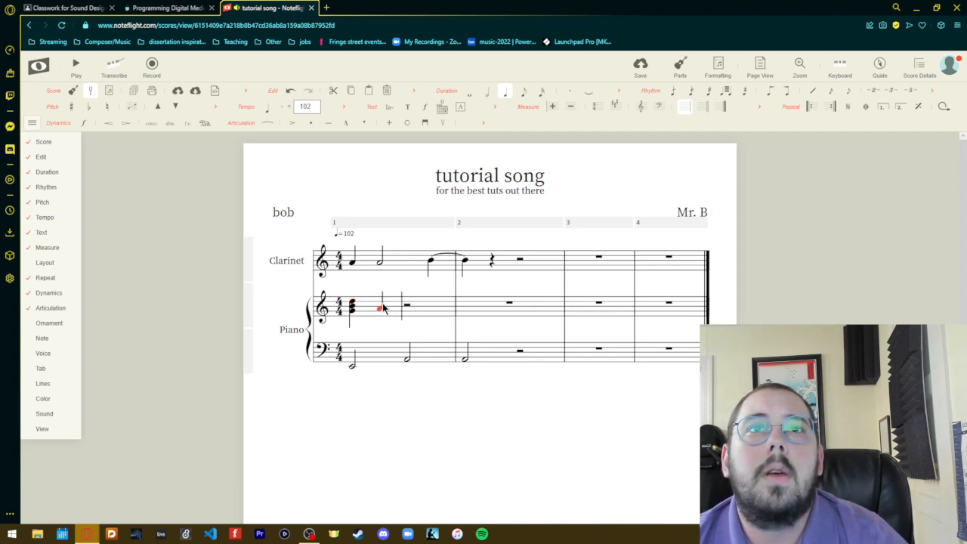
left_click(383, 303)
left_click(381, 302)
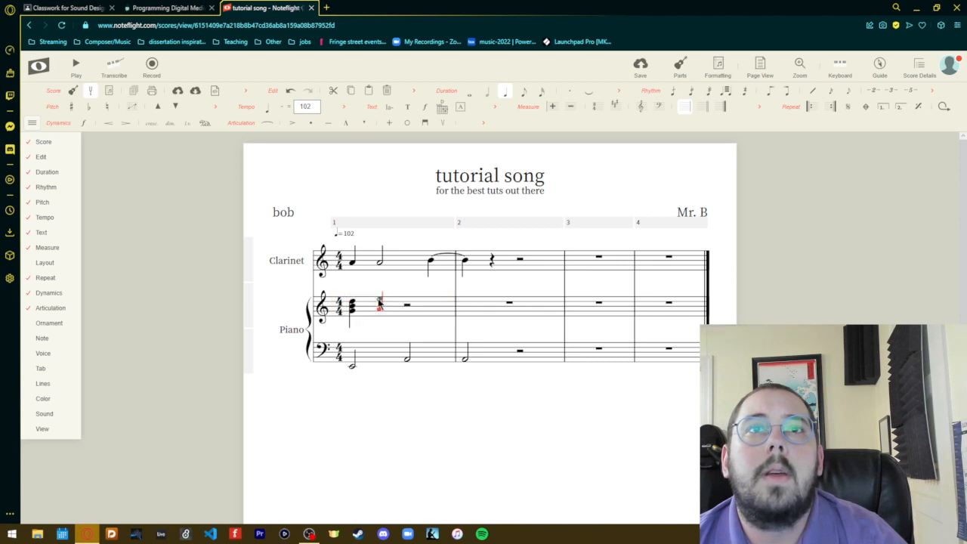
left_click(379, 302)
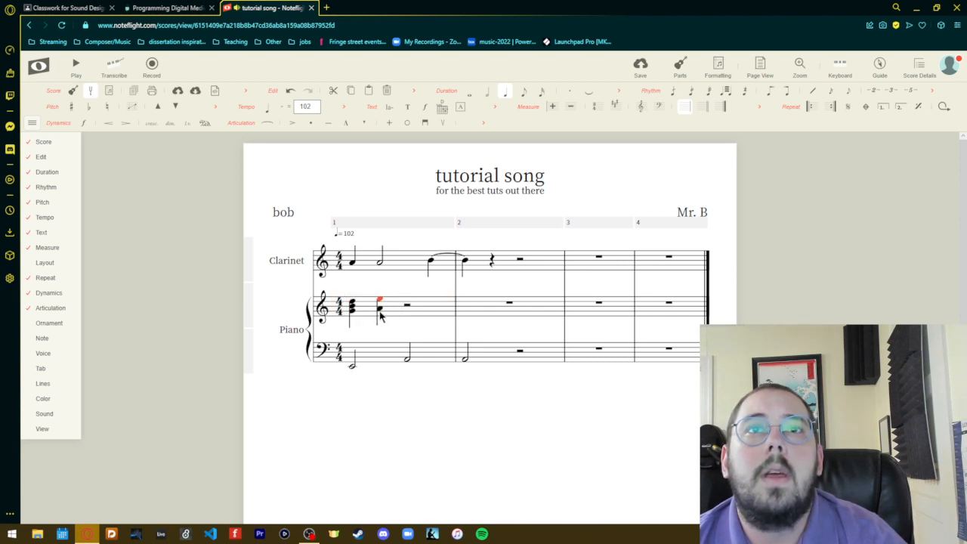
left_click(380, 313)
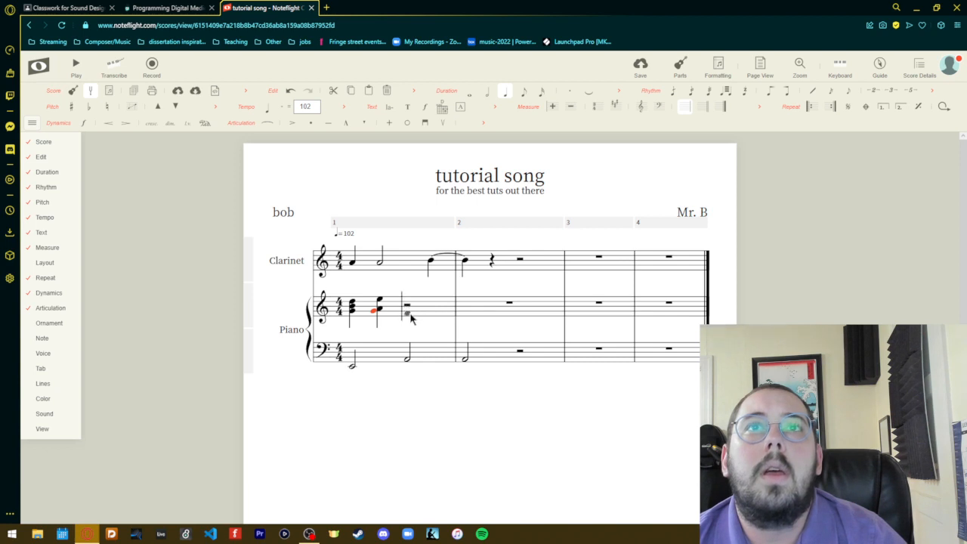
left_click(484, 92)
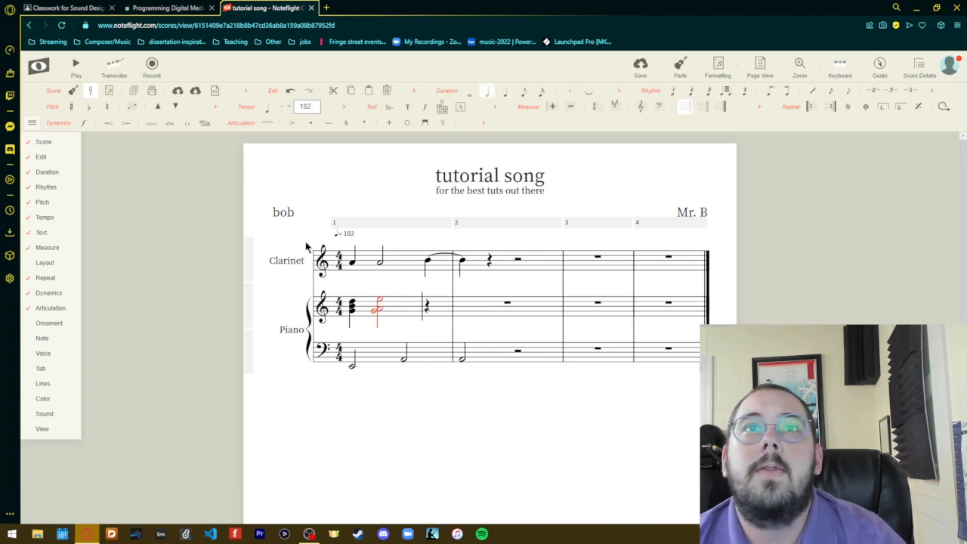
- Play the score twice to hear the Piano chords together with the Clarinet, stopping playback each time
left_click(75, 66)
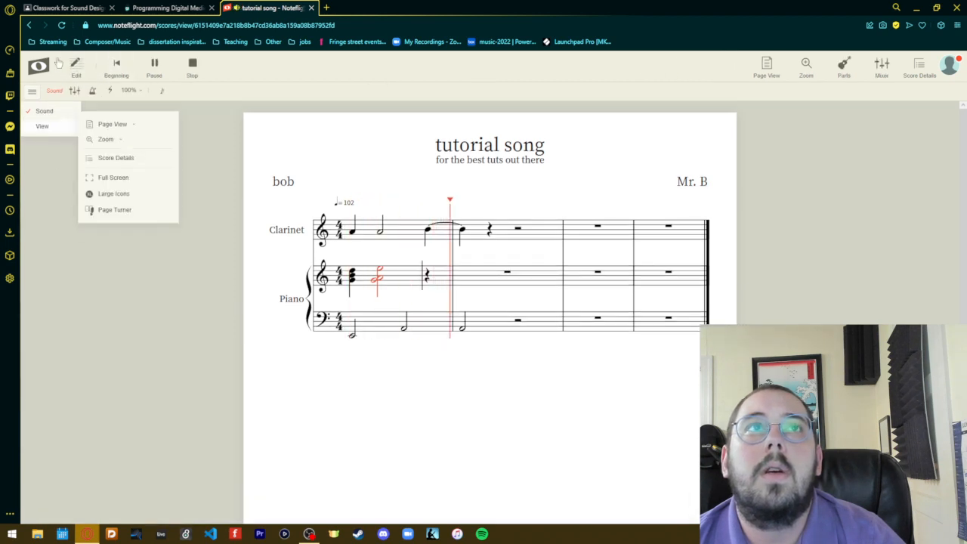
left_click(194, 67)
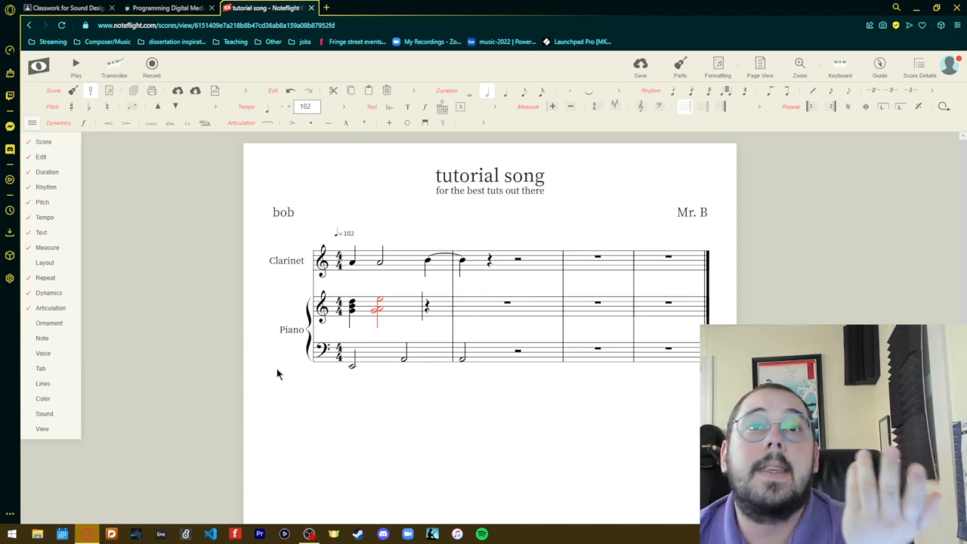
left_click(410, 440)
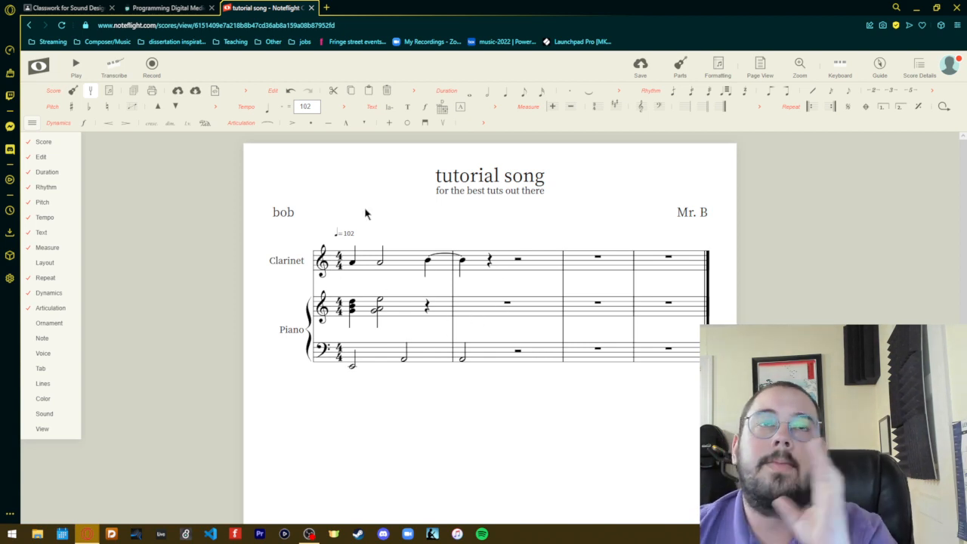
left_click(76, 64)
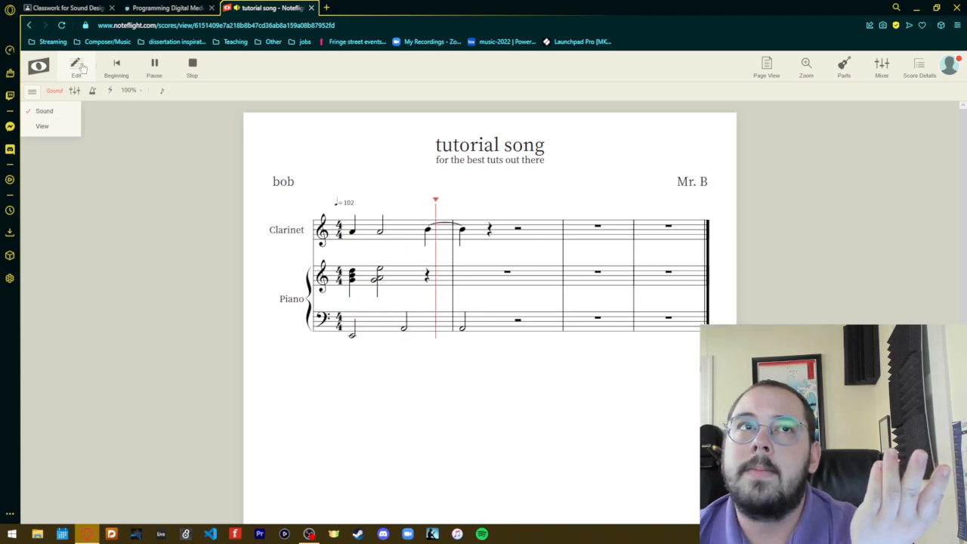
left_click(192, 66)
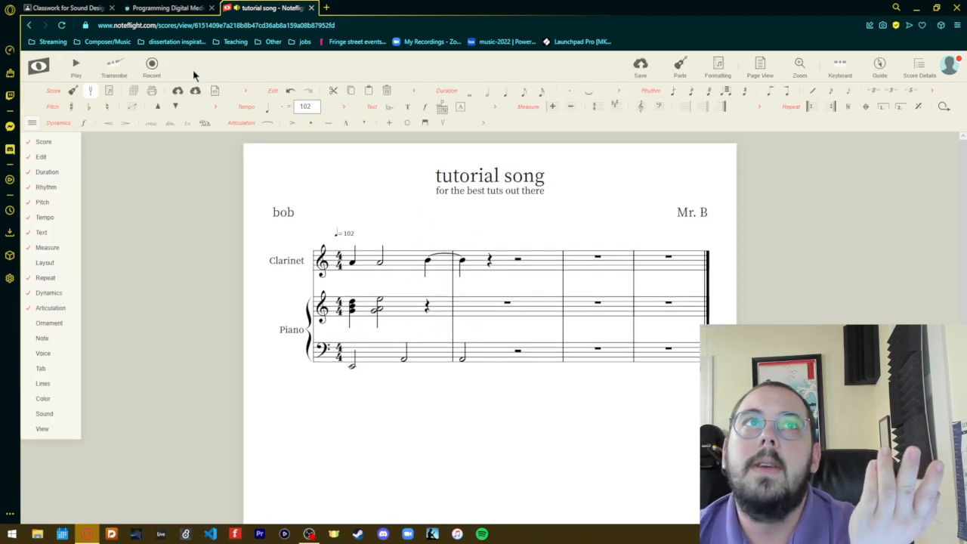
- Set the tempo to 48 and play the score at that speed
double_click(302, 106)
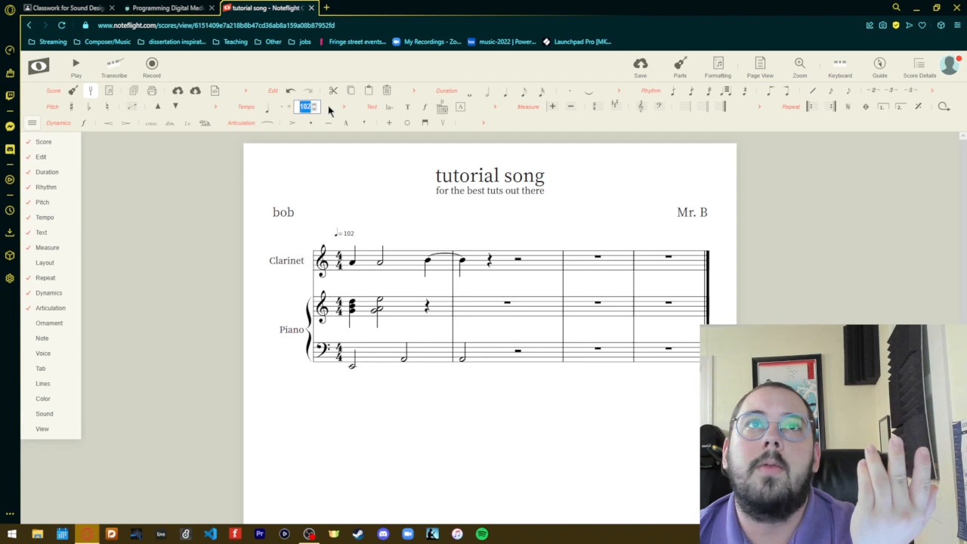
type("48")
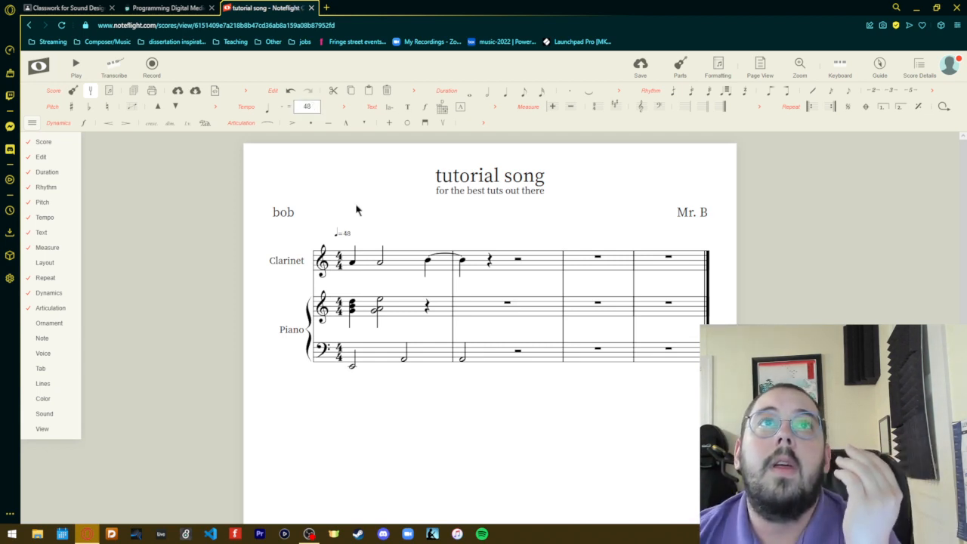
left_click(75, 66)
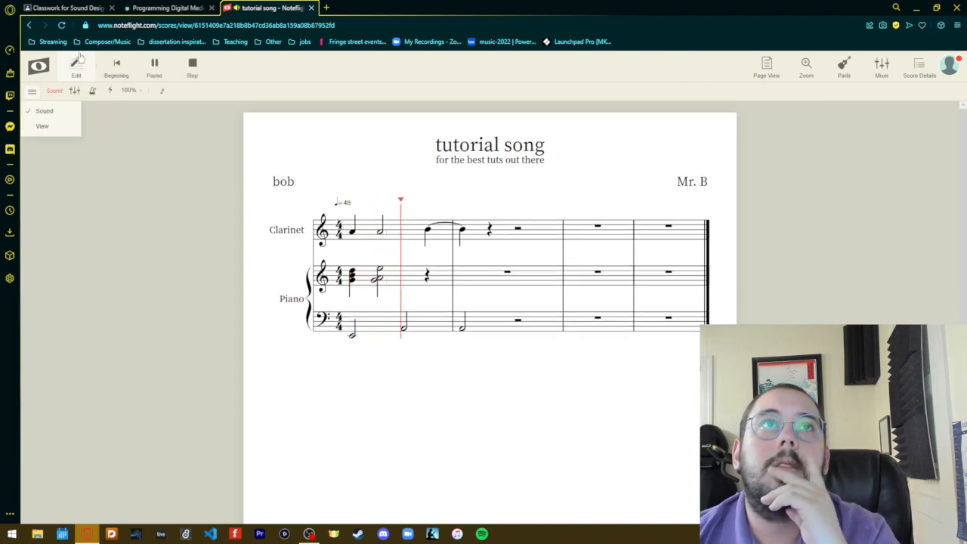
left_click(194, 66)
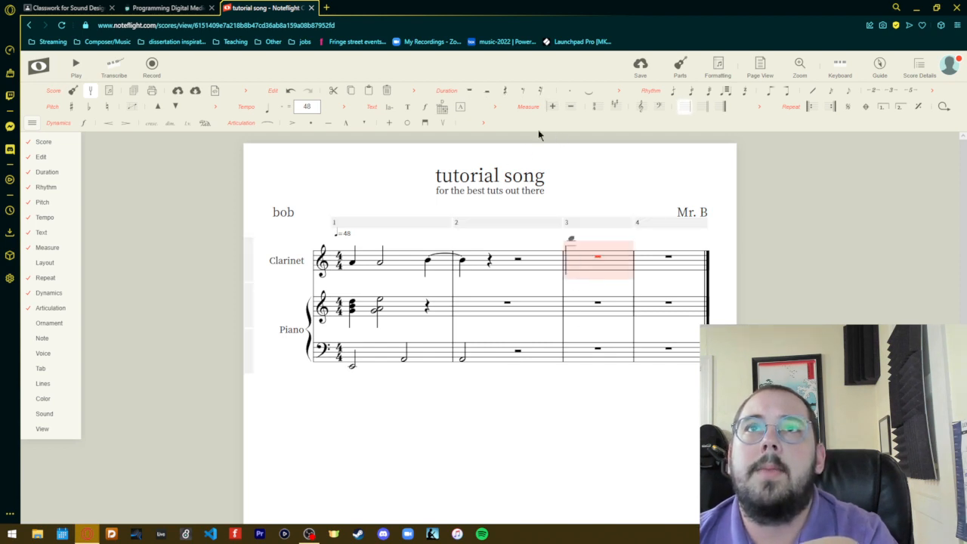
- Add a series of empty measures after the third measure
left_click(552, 107)
left_click(553, 111)
left_click(553, 111)
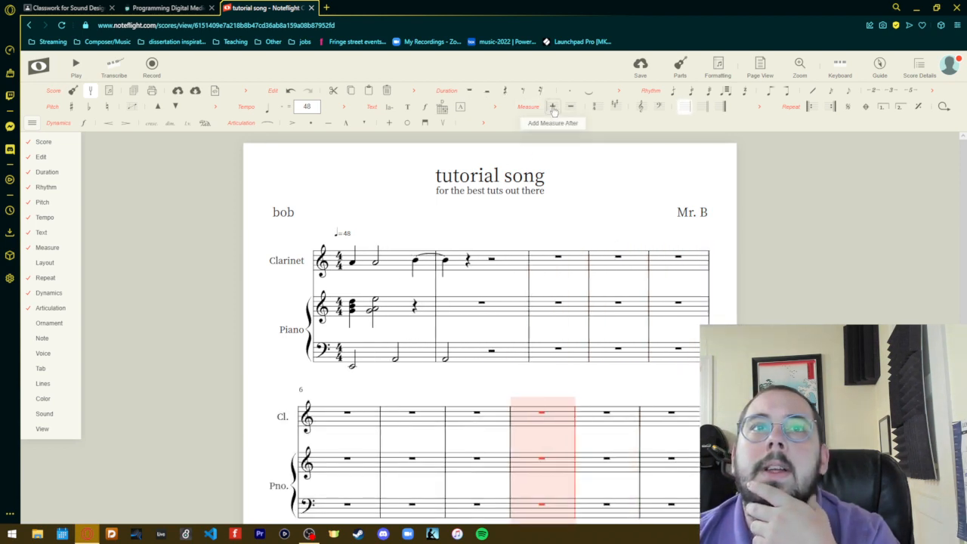
left_click(553, 111)
- Add one more empty measure after measure 10, and delete the last three measures so the score ends at measure 32
left_click(553, 111)
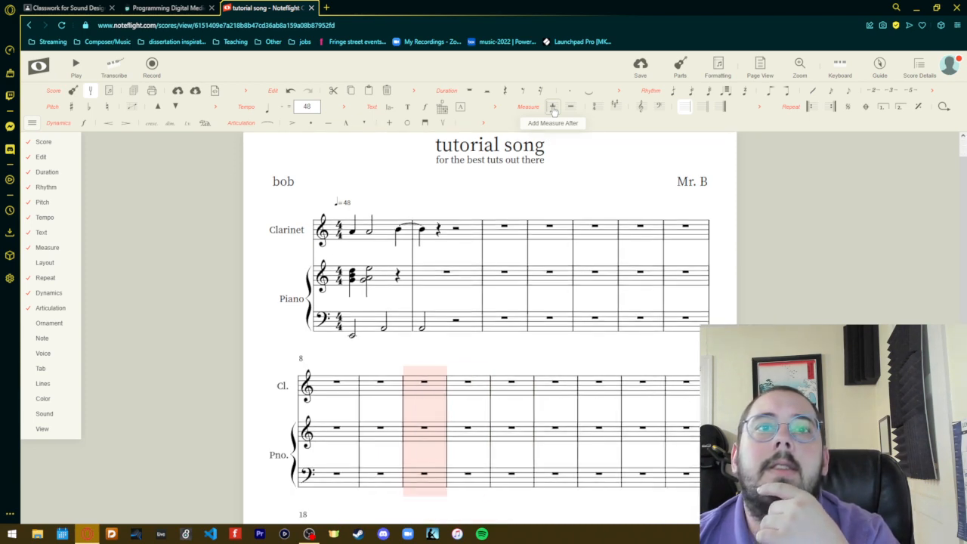
left_click(553, 111)
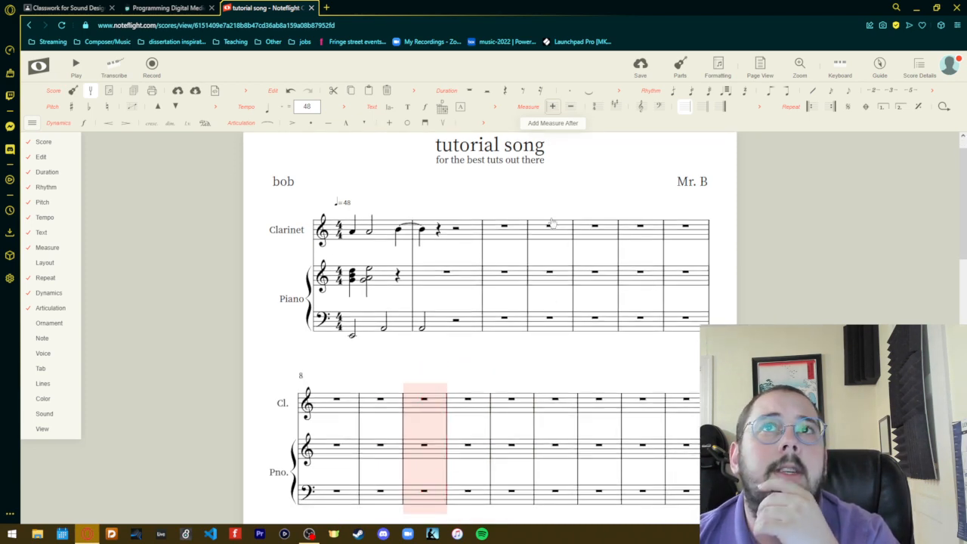
scroll(546, 302, "down", 15)
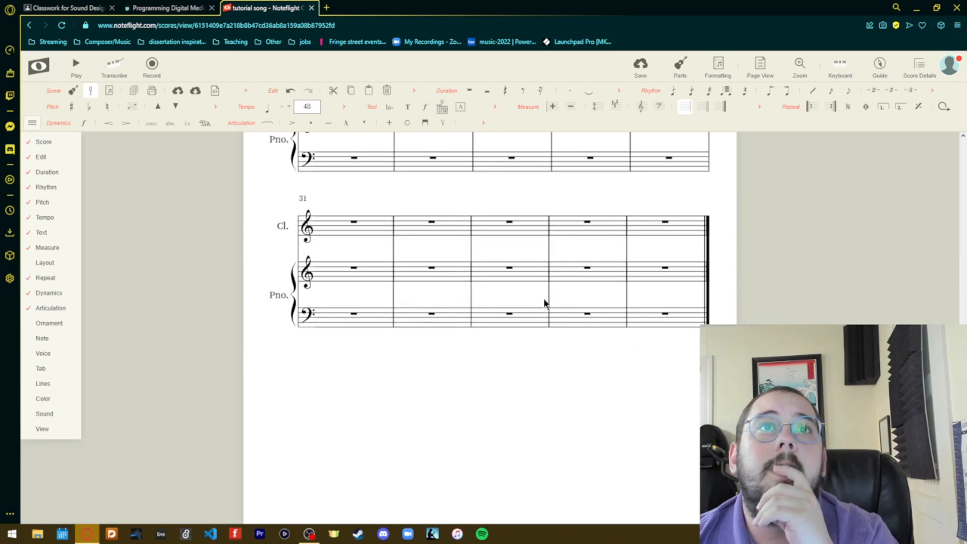
scroll(544, 302, "up", 2)
left_click(648, 378)
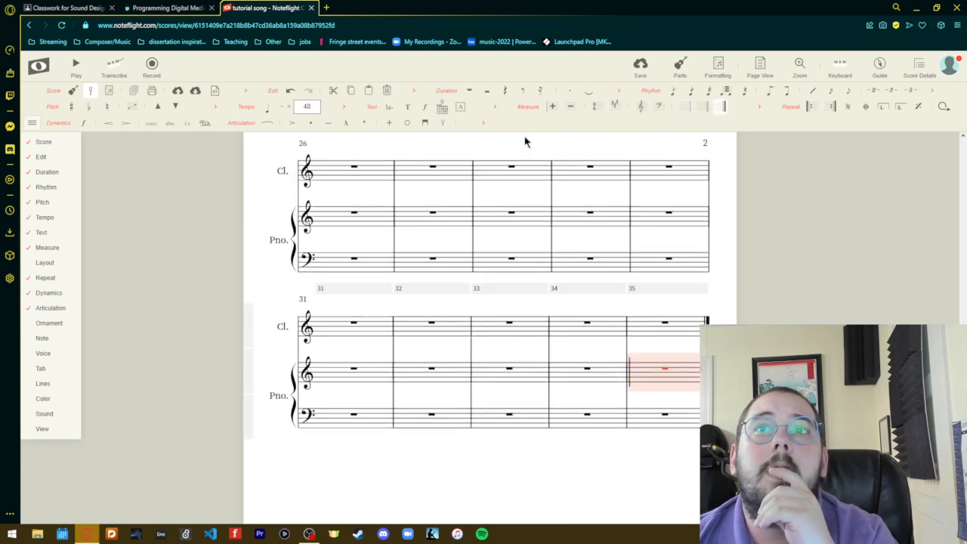
left_click(571, 107)
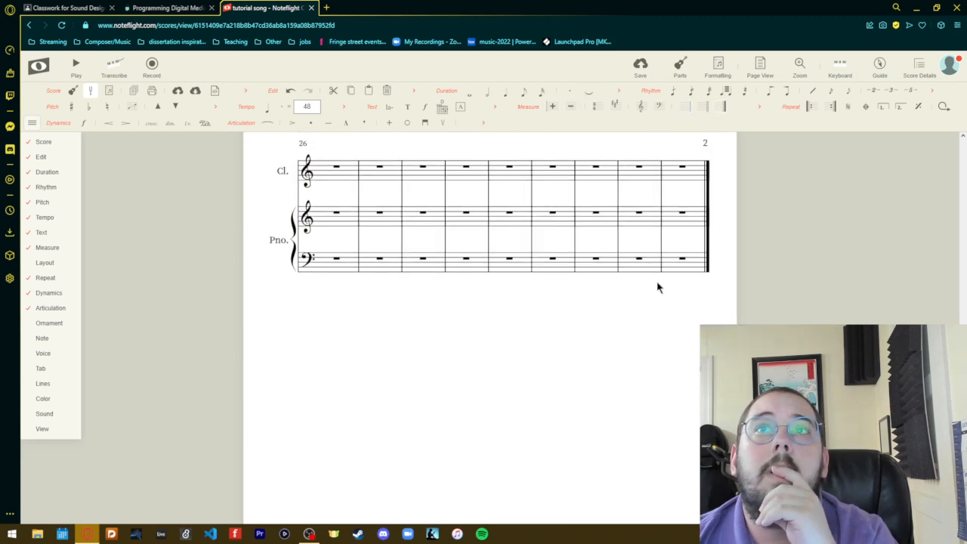
left_click(670, 264)
scroll(490, 289, "up", 1)
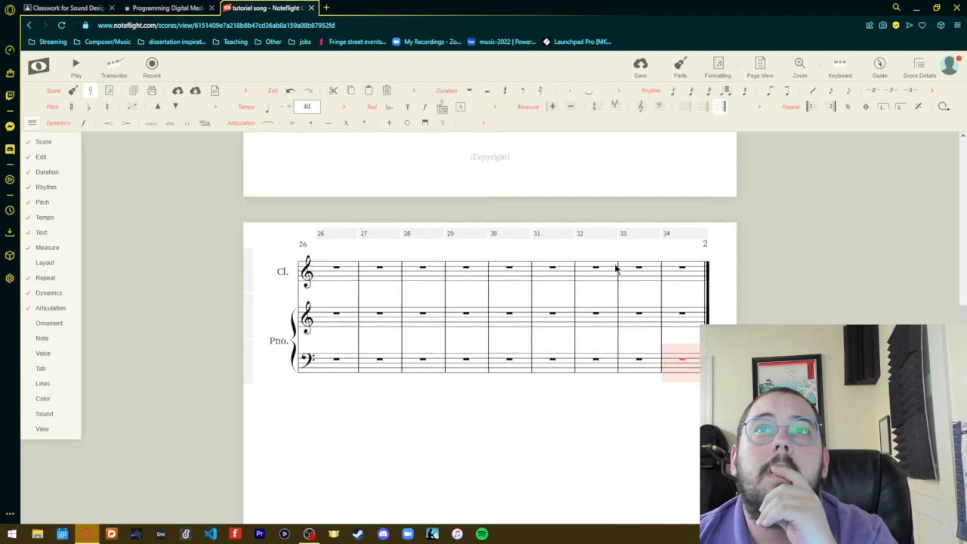
left_click(571, 107)
left_click(667, 365)
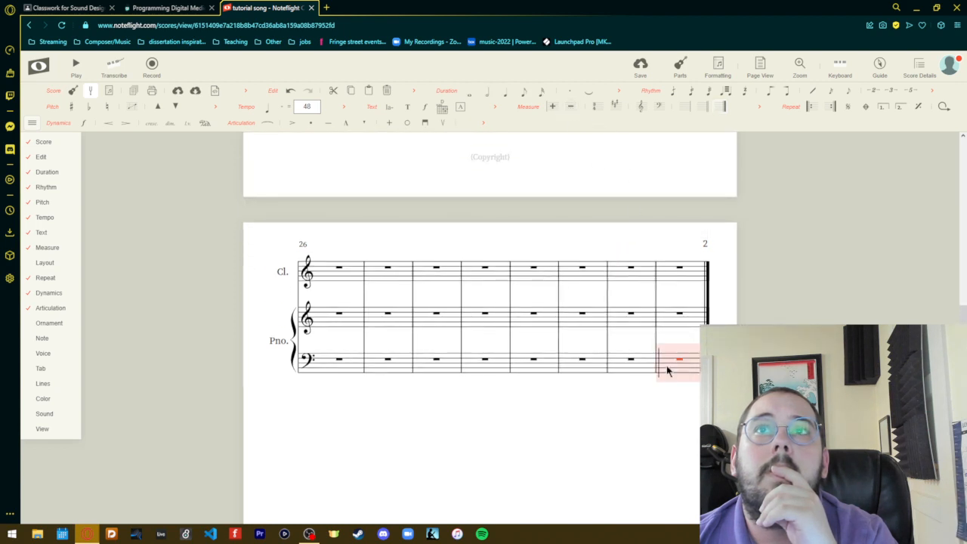
left_click(571, 107)
scroll(626, 409, "up", 1)
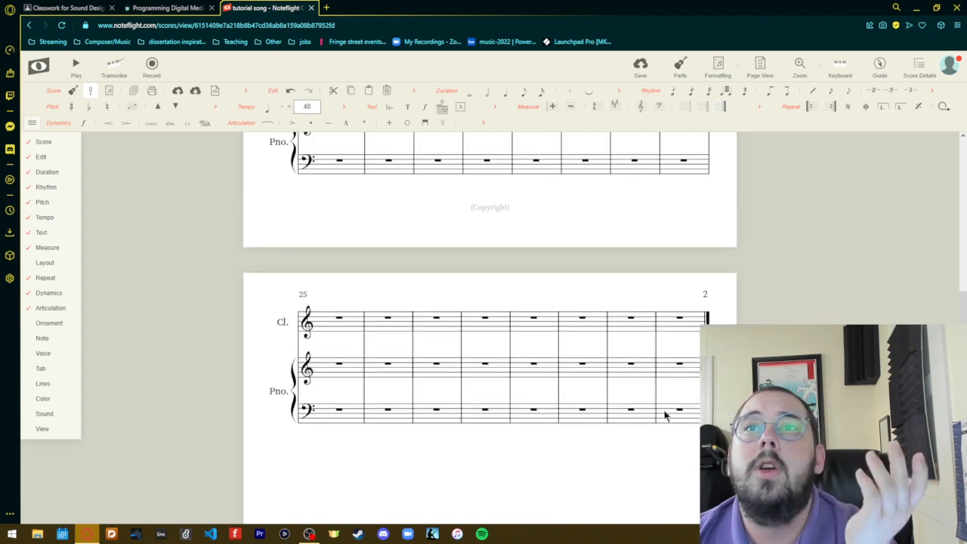
left_click(665, 410)
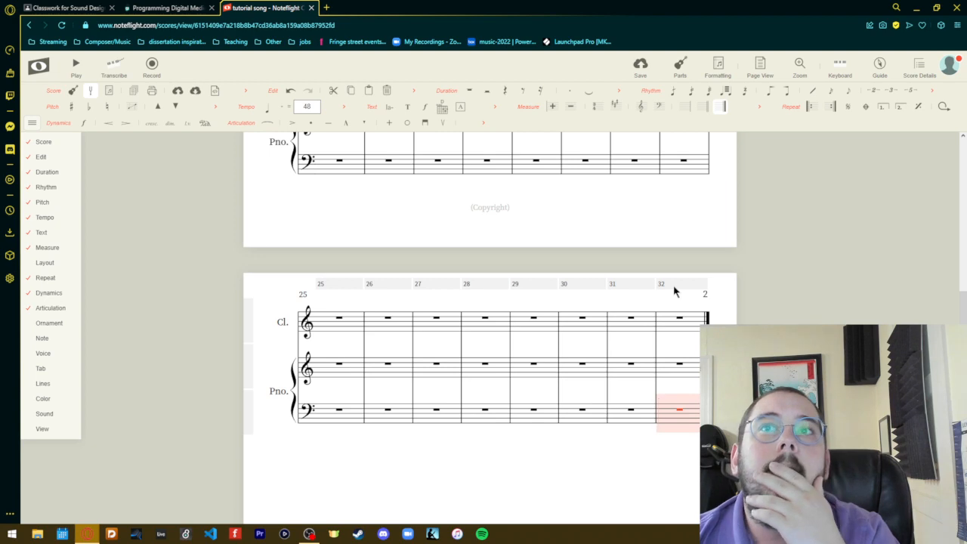
- Save the score and export it as a Full Score PDF
scroll(674, 292, "up", 10)
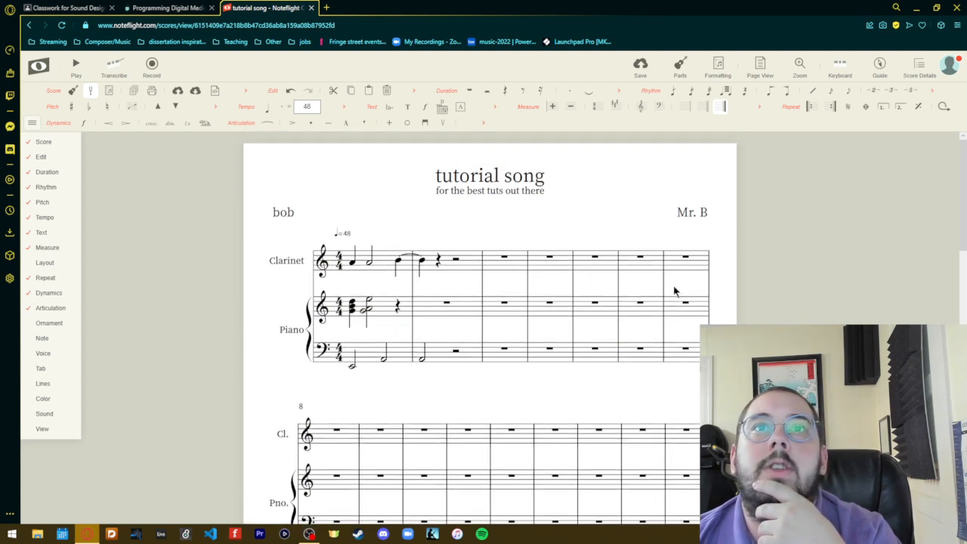
left_click(464, 408)
left_click(396, 236)
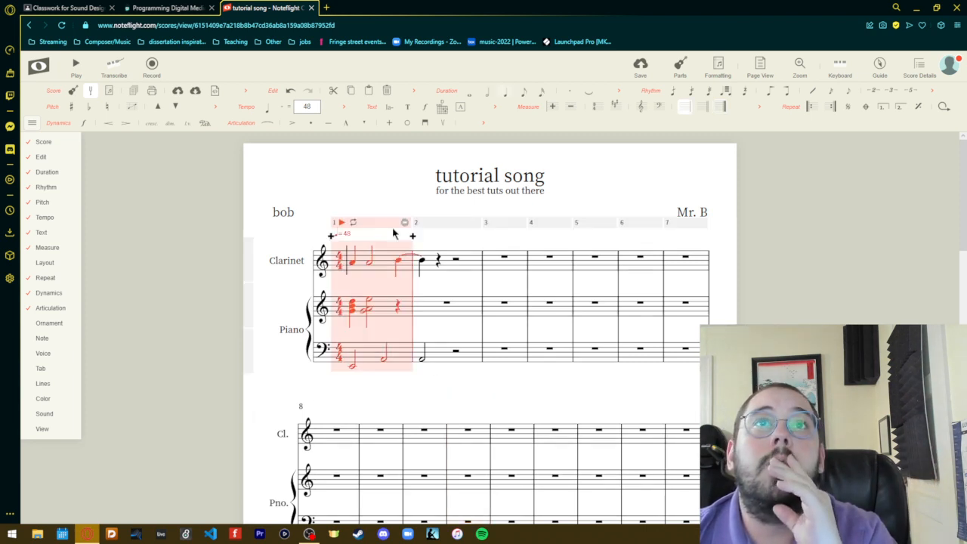
left_click(178, 90)
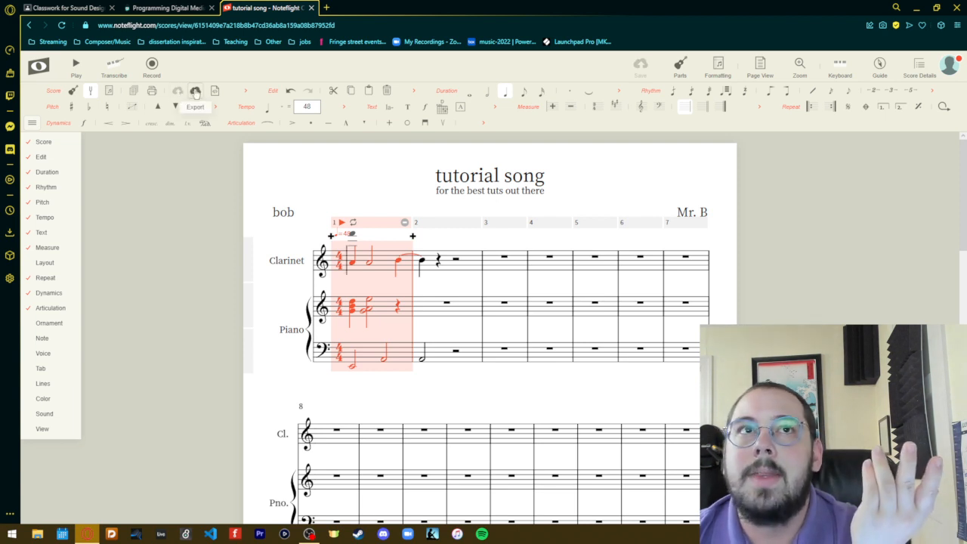
left_click(195, 91)
left_click(554, 246)
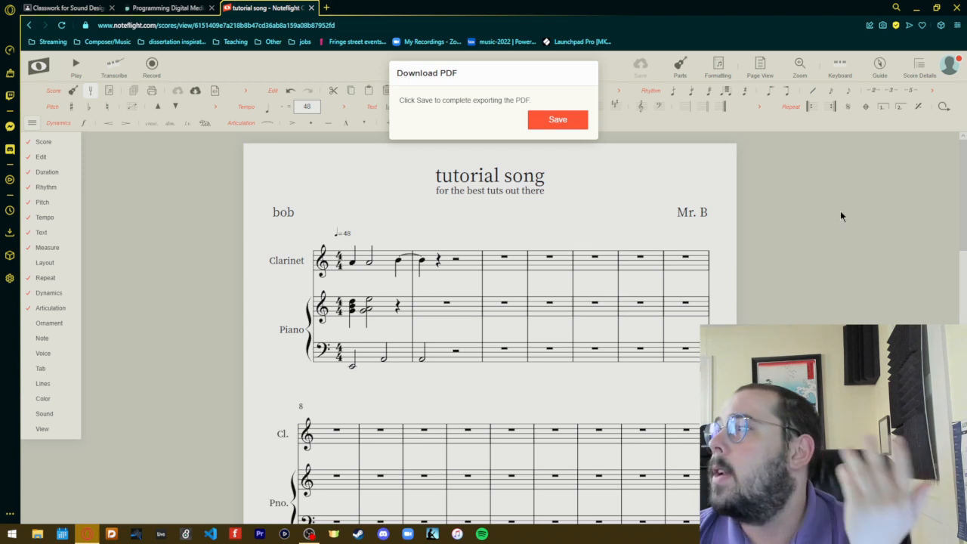
left_click(544, 117)
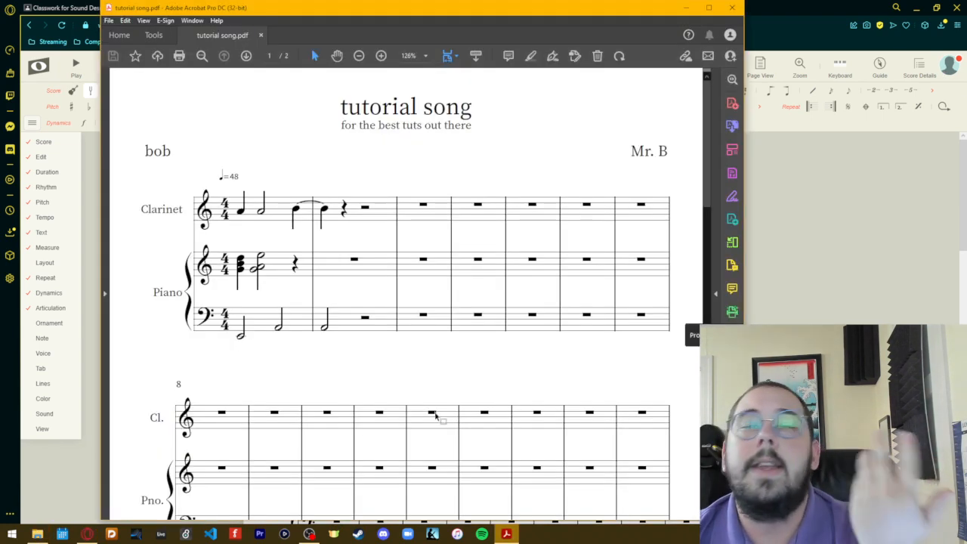
- Look through both pages of the exported tutorial song.pdf and close the PDF viewer
scroll(471, 377, "down", 3)
scroll(471, 378, "down", 10)
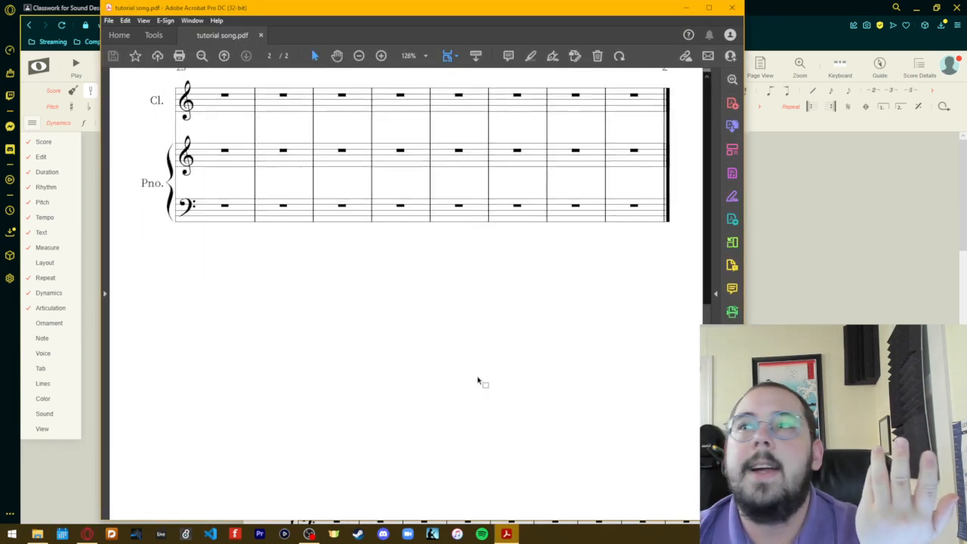
scroll(479, 383, "up", 10)
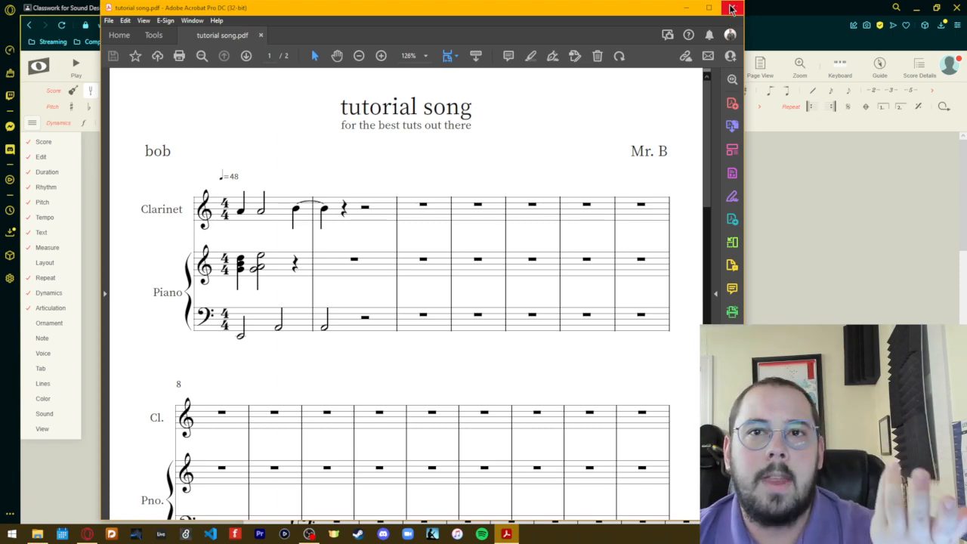
left_click(731, 8)
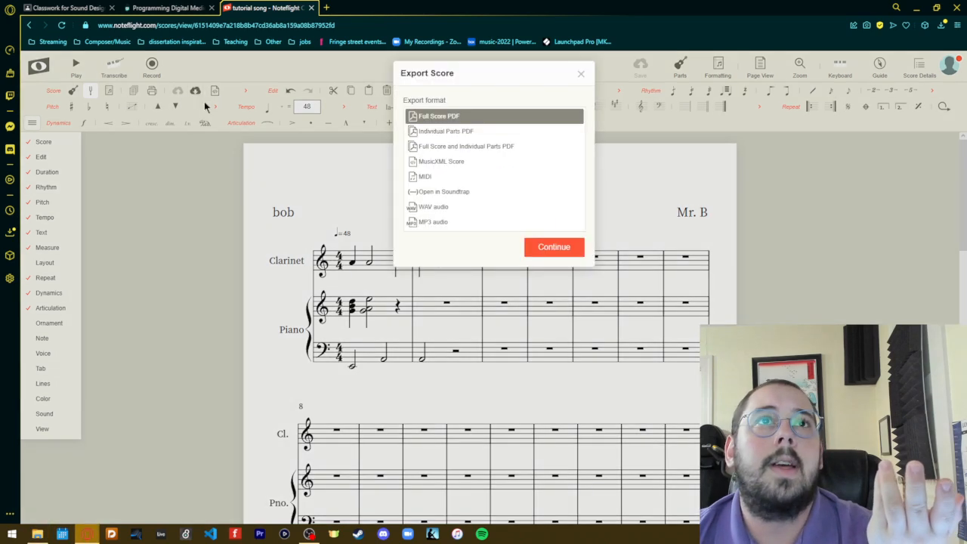
- Export the score as MP3 audio, listen to the file, and close the music player and the export dialog
left_click(194, 91)
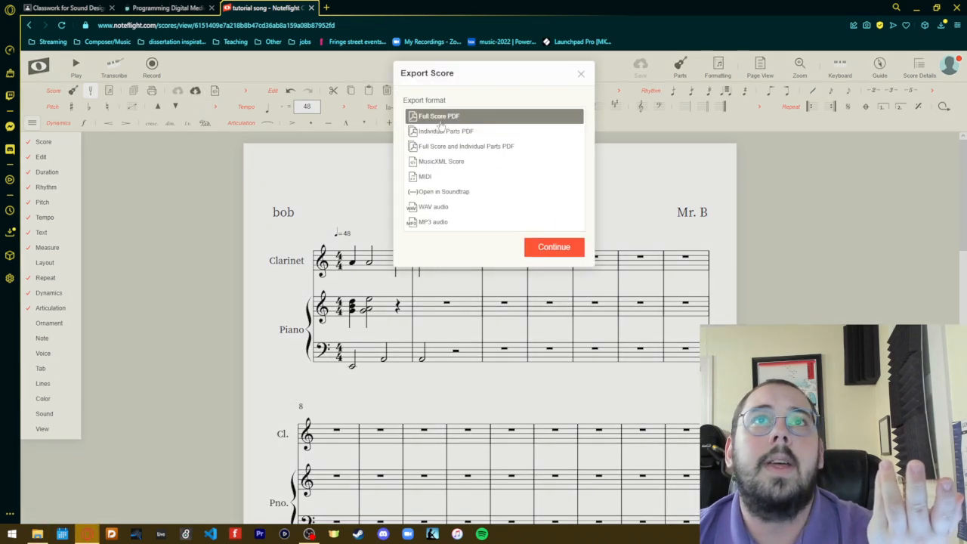
left_click(442, 222)
left_click(542, 249)
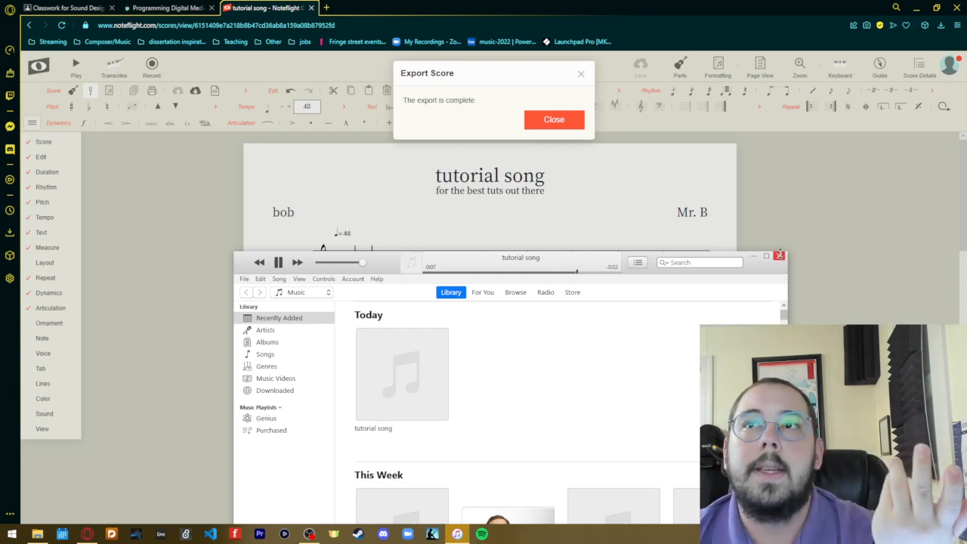
left_click(779, 255)
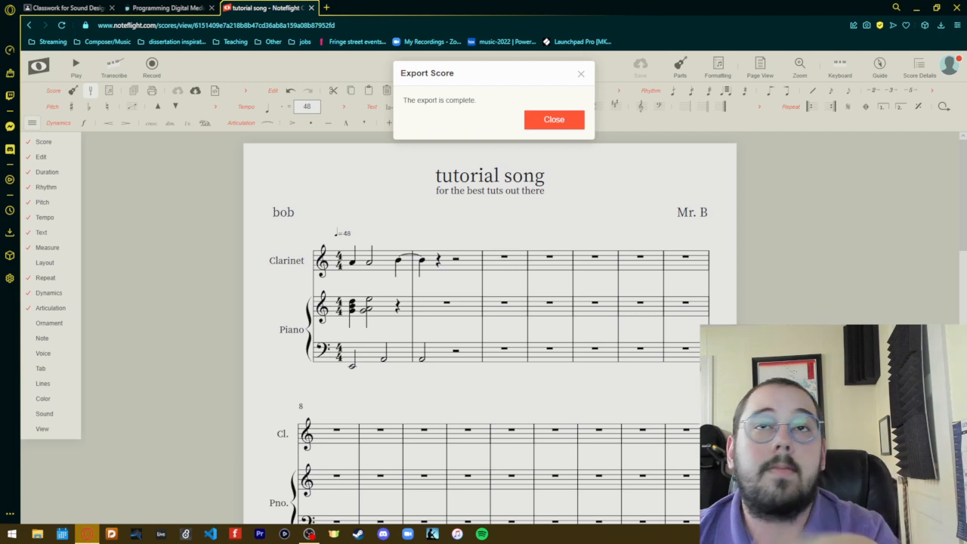
left_click(559, 121)
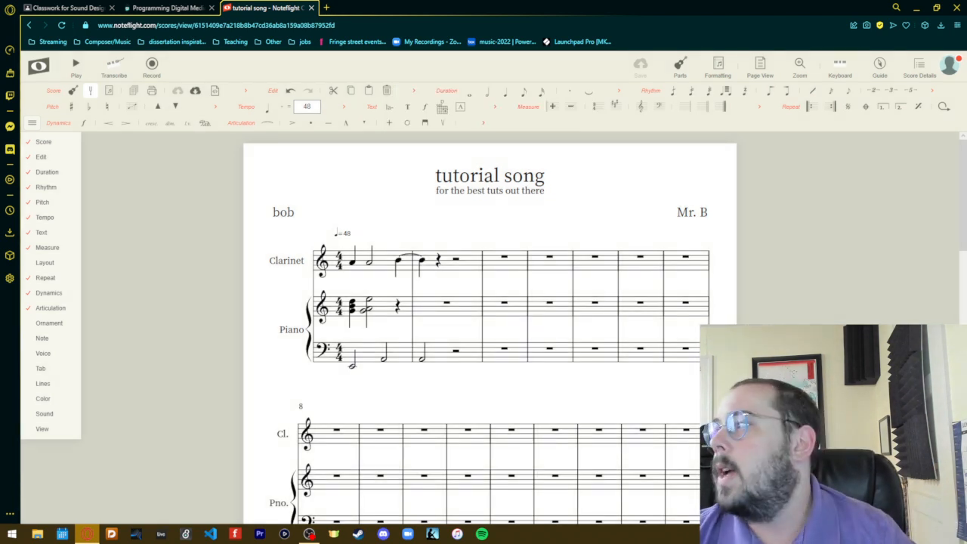
- Close the list of tool categories, try to use the MIDI keyboard, and dismiss the Premium notice
scroll(489, 332, "down", 3)
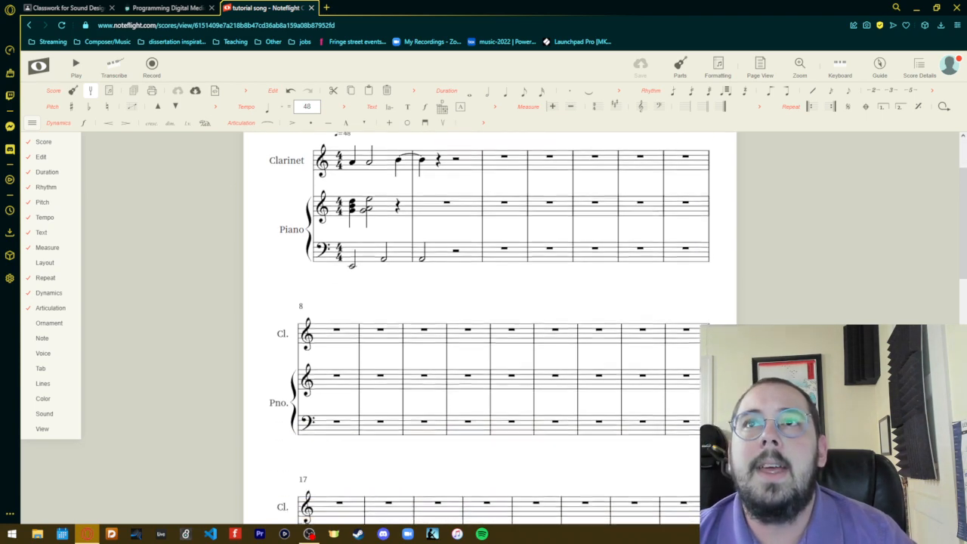
scroll(490, 332, "up", 3)
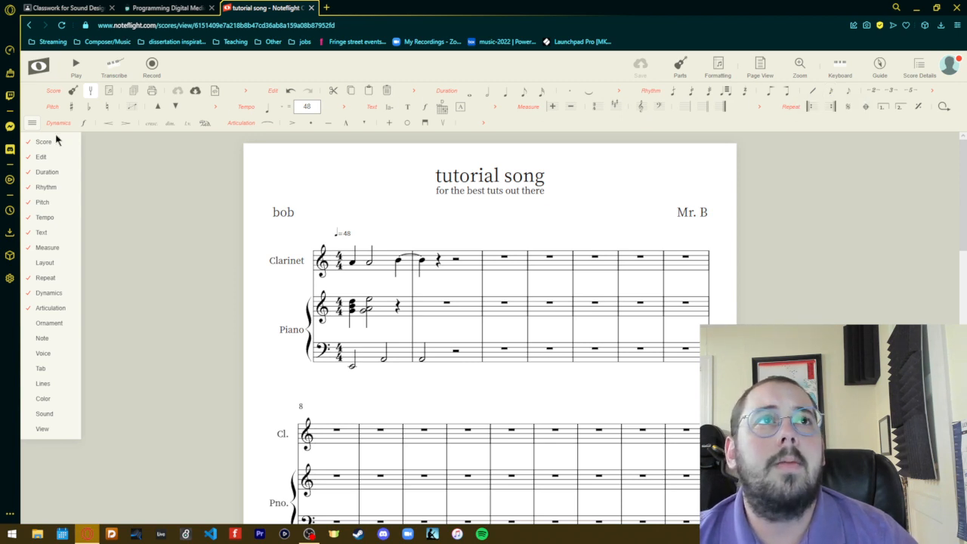
left_click(27, 127)
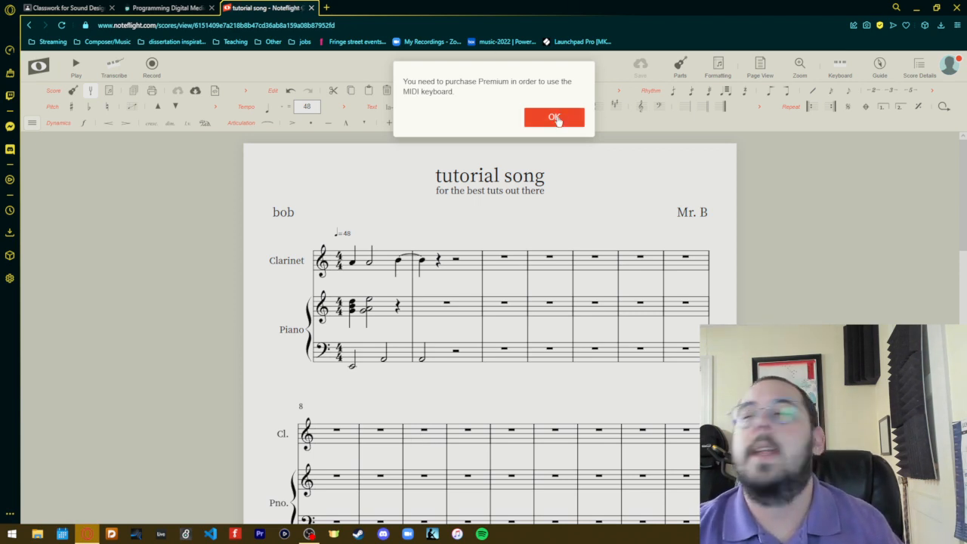
left_click(561, 117)
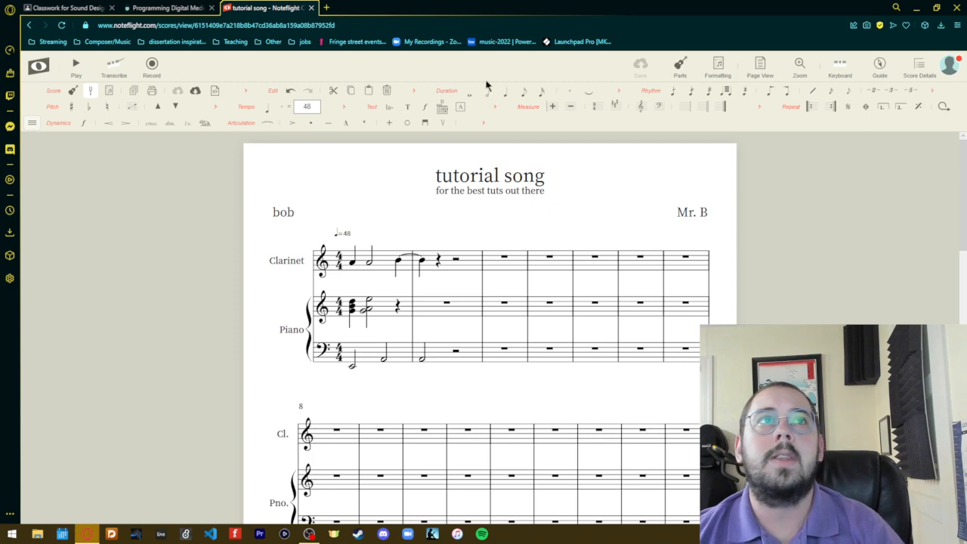
- View the account details page and go to the list of saved scores
left_click(949, 70)
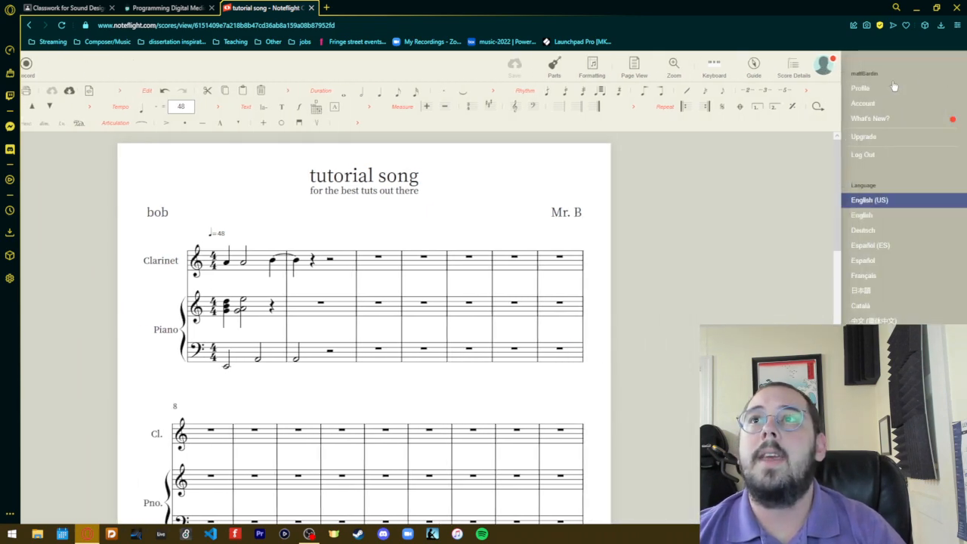
left_click(858, 106)
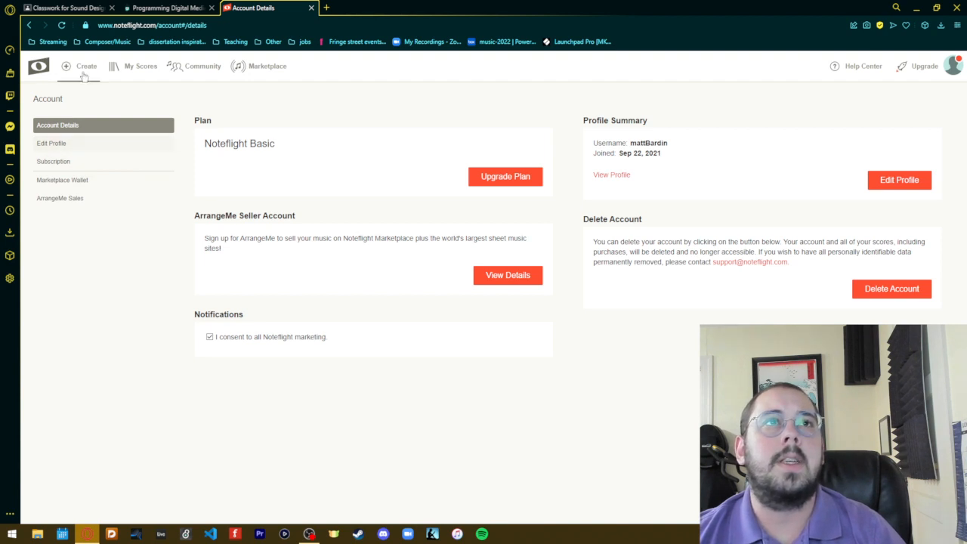
left_click(140, 67)
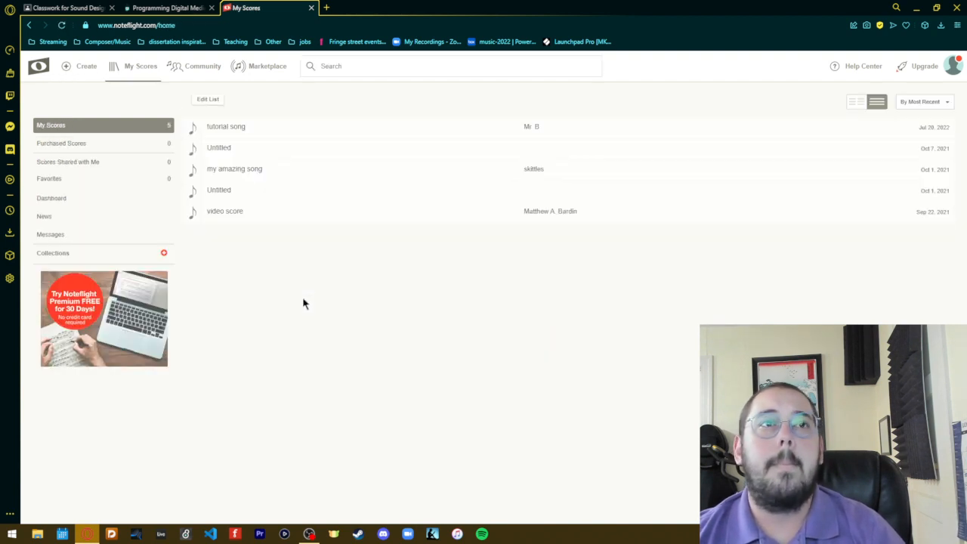